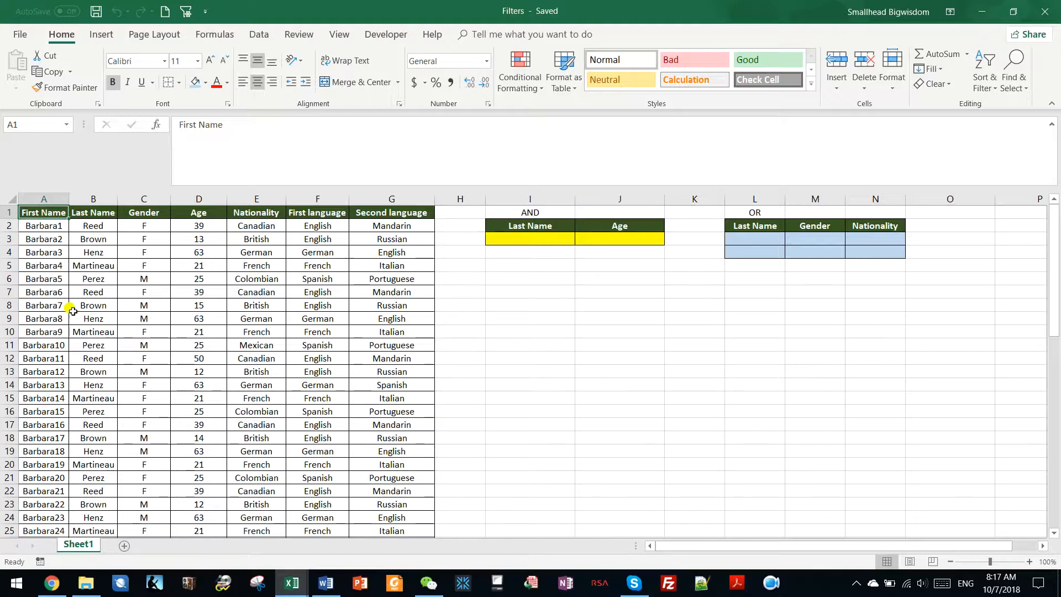
Step: Look through the people list in A1:G61 and the empty AND criteria block in I2:J3
left_click(175, 249)
left_click(46, 231)
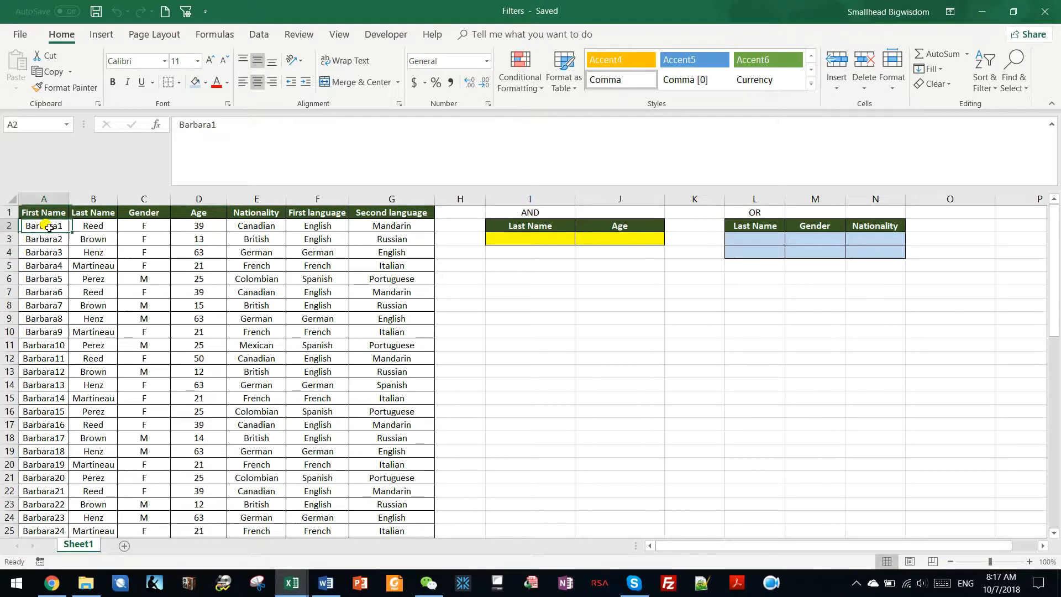
scroll(78, 275, "down", 2)
scroll(78, 275, "down", 9)
scroll(78, 275, "up", 1, "ctrl")
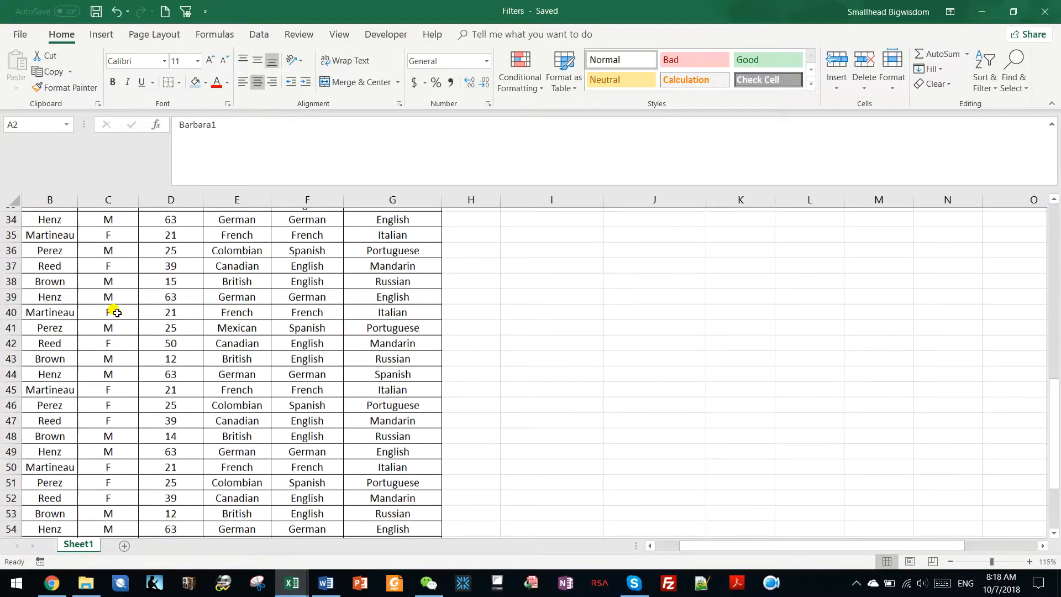
scroll(117, 313, "down", 2)
scroll(113, 312, "down", 4)
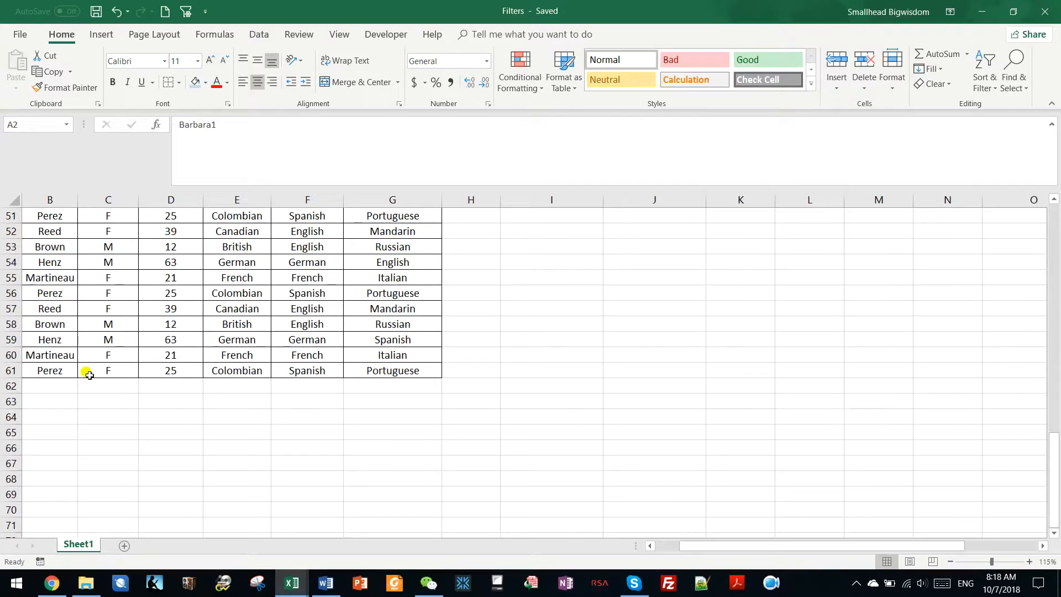
scroll(86, 370, "up", 13)
scroll(94, 359, "up", 4)
left_click(45, 232)
scroll(61, 199, "left", 1)
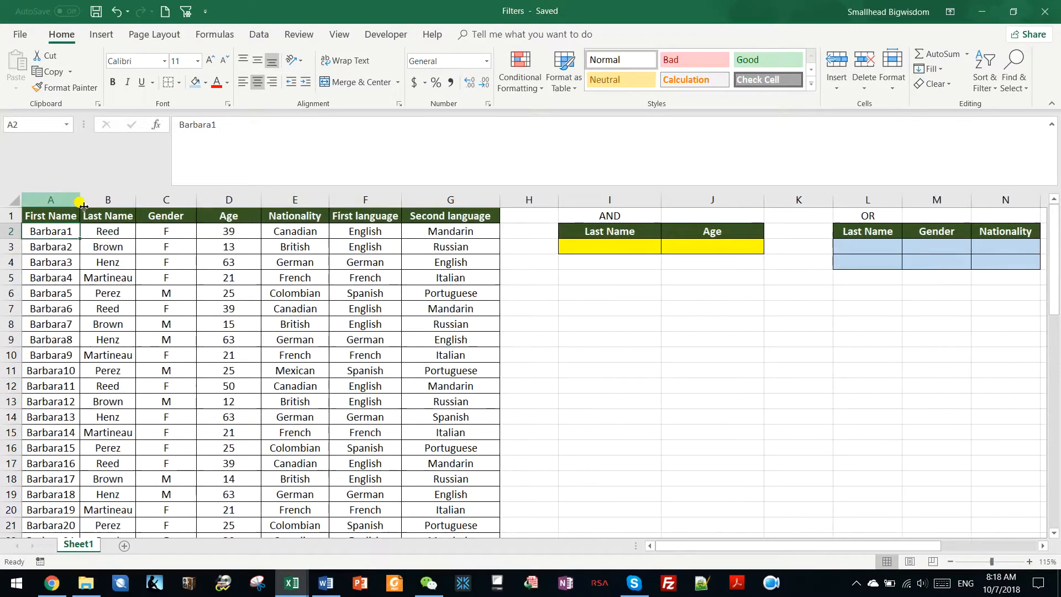
left_click(215, 258)
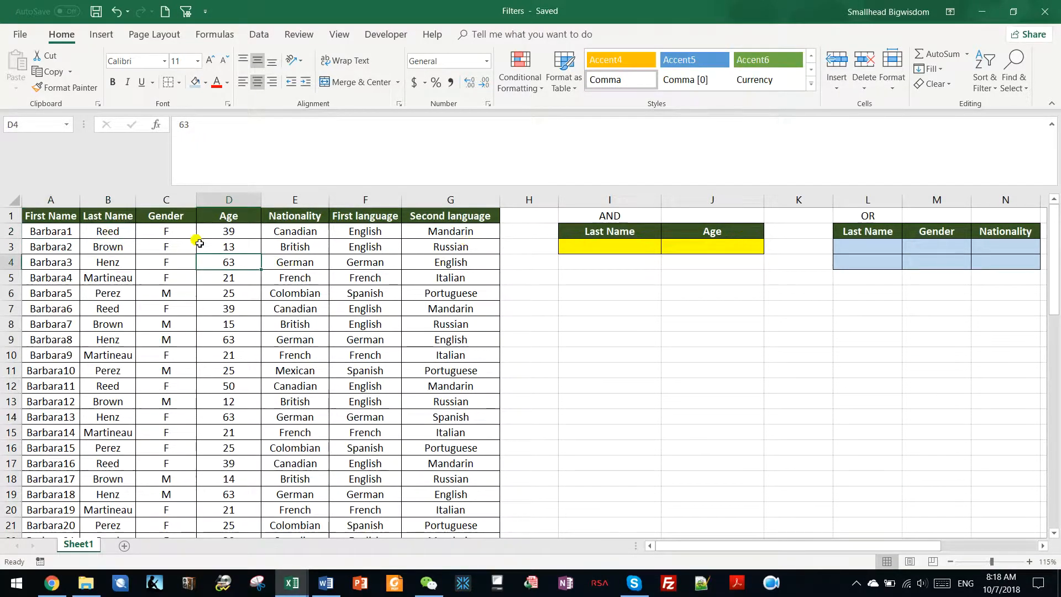
left_click_drag(580, 230, 686, 245)
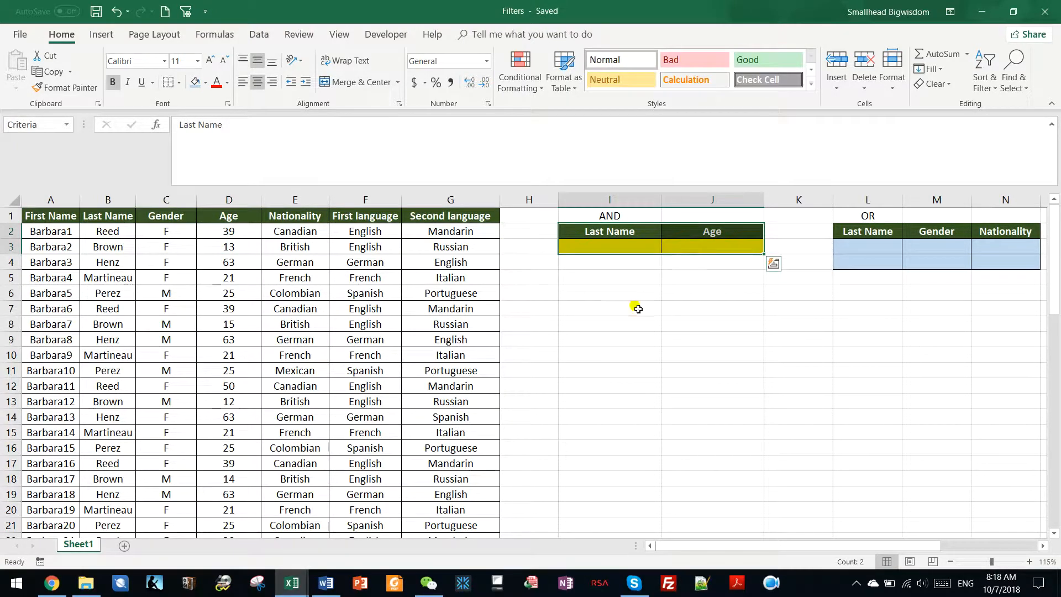
left_click(601, 342)
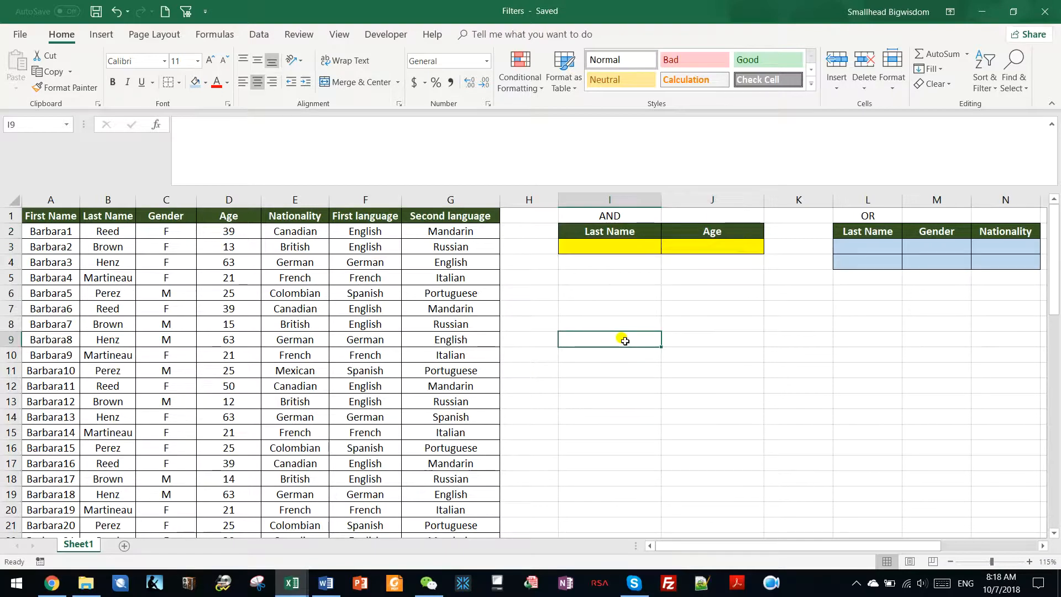
left_click(164, 230)
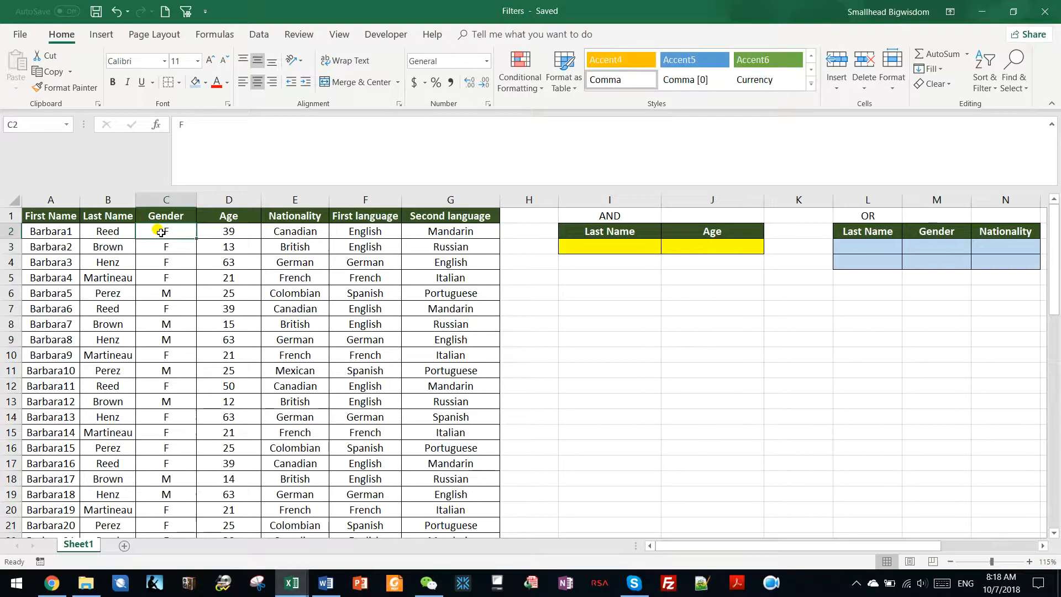
left_click(58, 220)
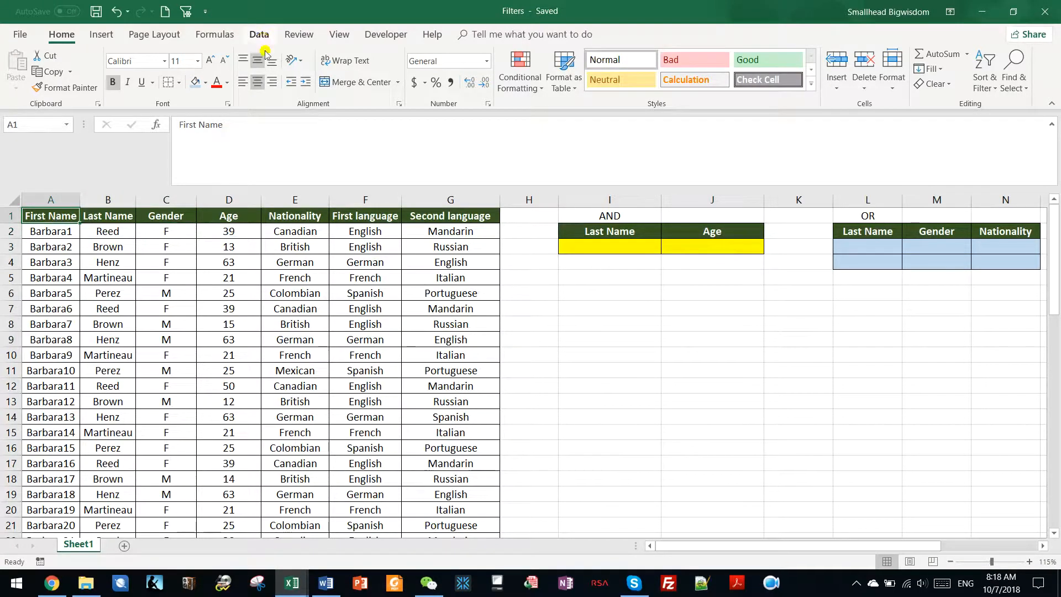
Step: Start an Advanced Filter on the people list and set its list range to A1:G61
left_click(125, 259)
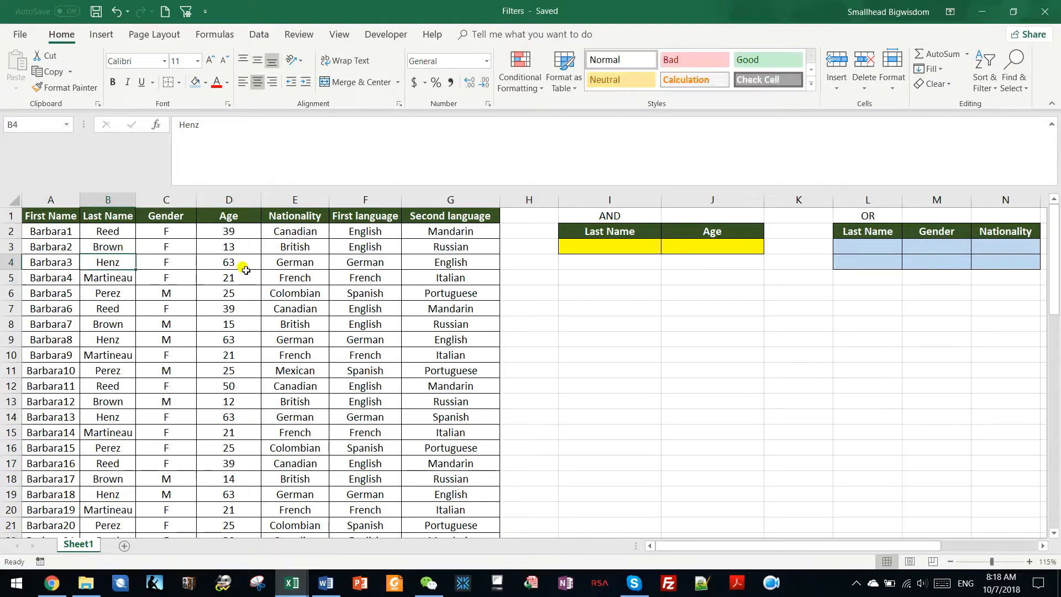
left_click(261, 38)
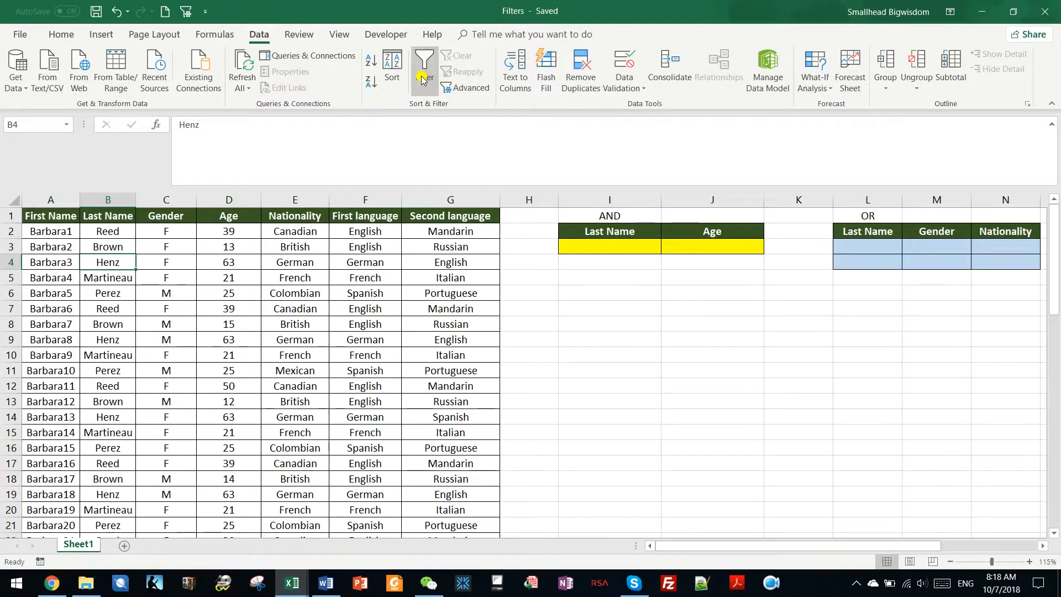
left_click(467, 89)
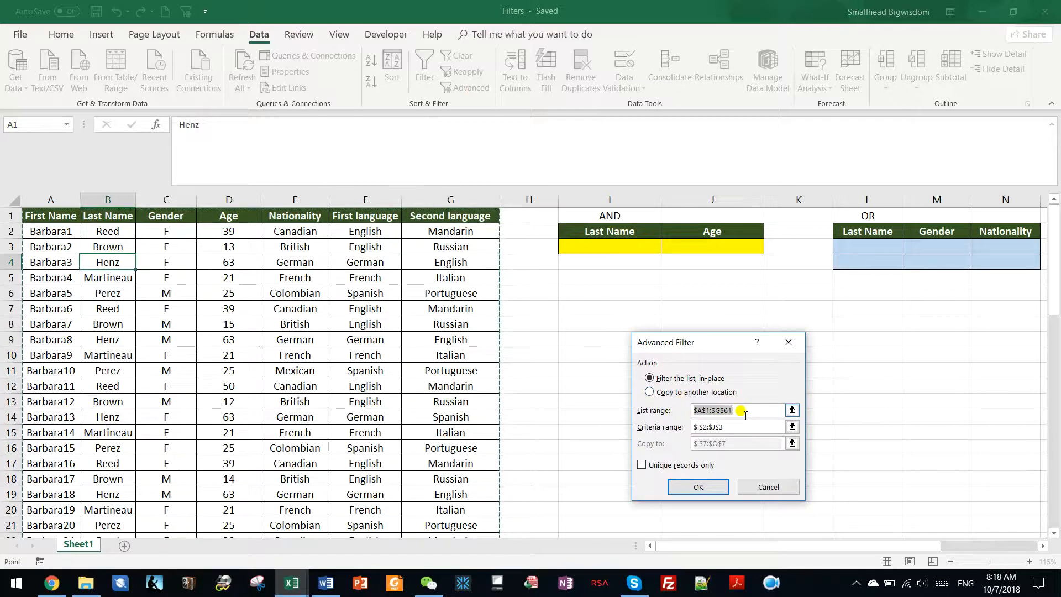
left_click(791, 411)
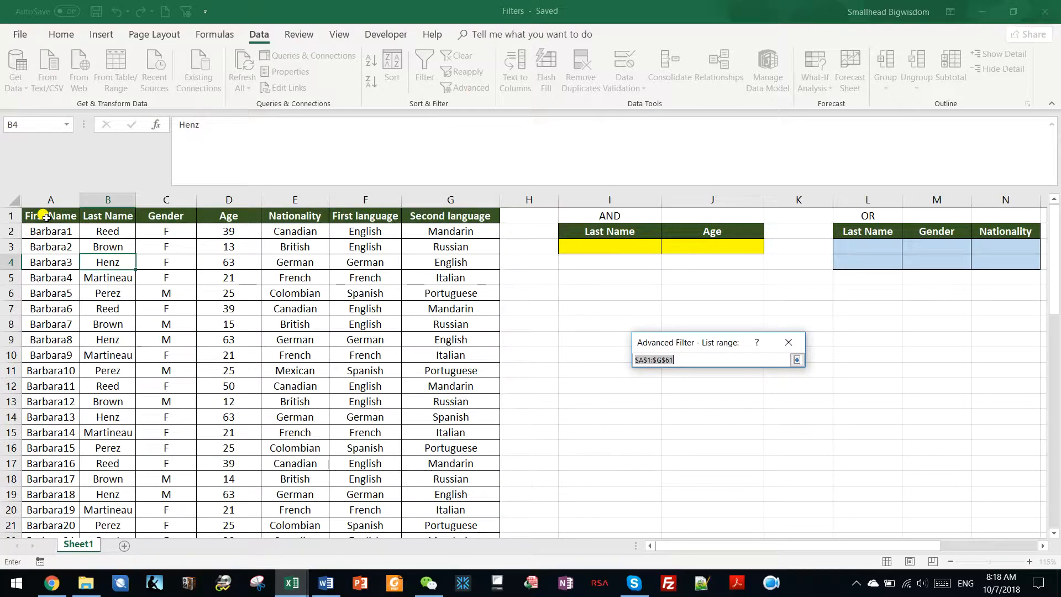
left_click_drag(44, 215, 470, 439)
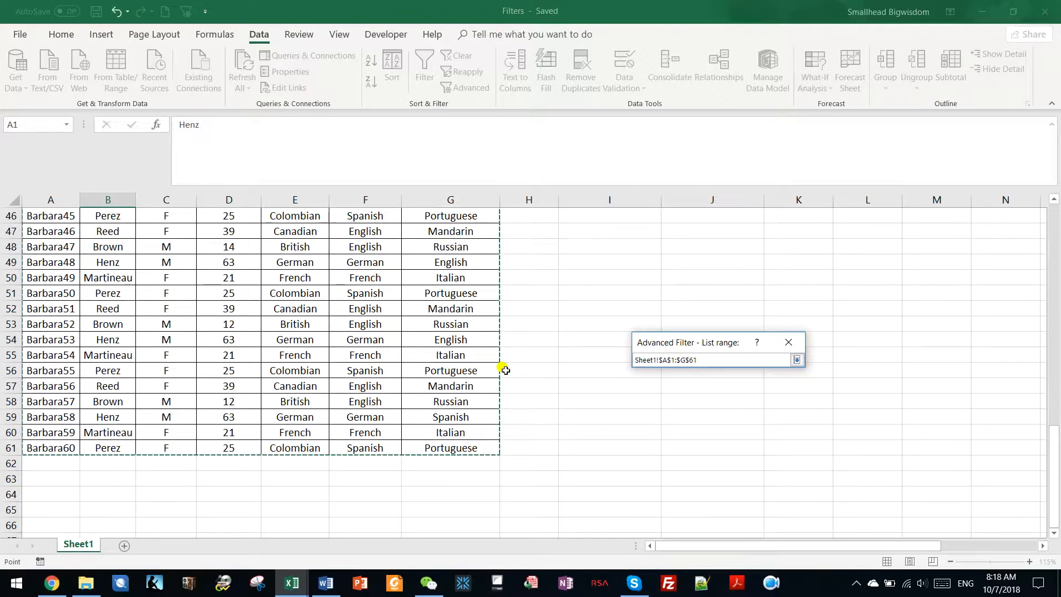
left_click(798, 360)
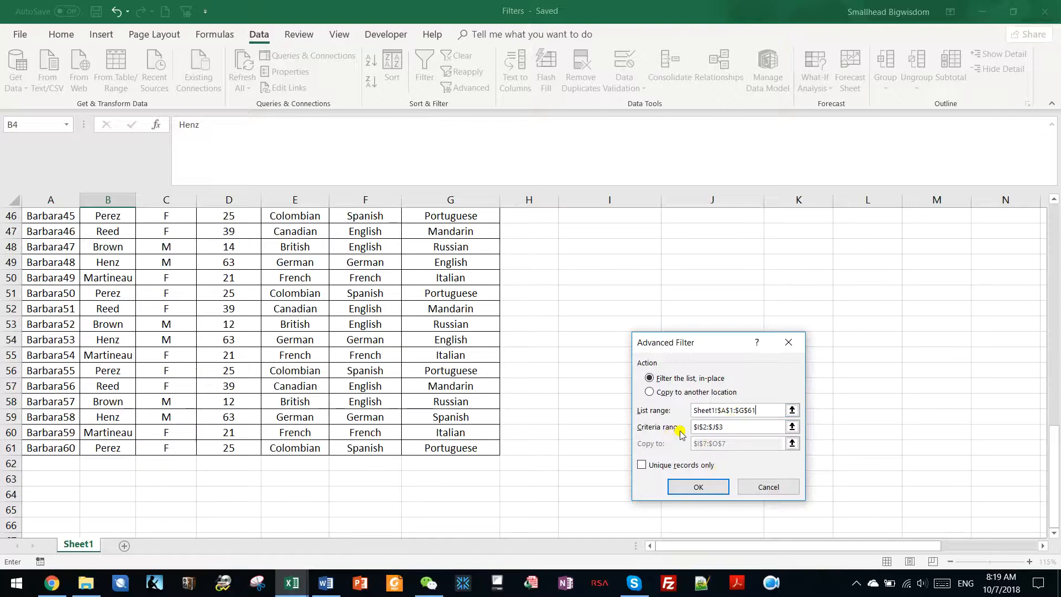
Step: Set the criteria range to the Last Name and Age block I2:J3 and run the filter on the list in place
left_click(792, 427)
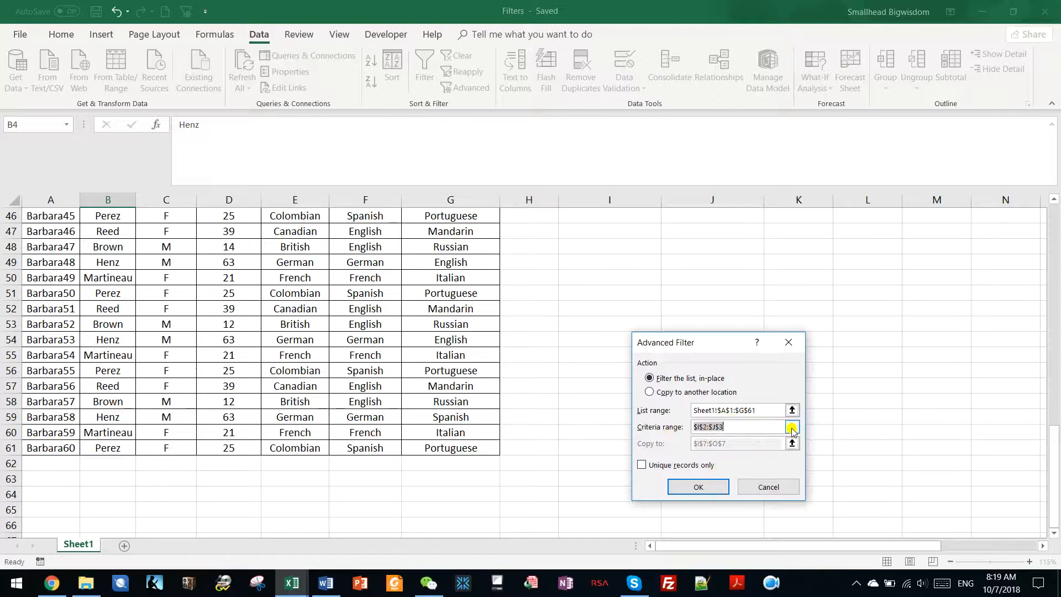
left_click(792, 427)
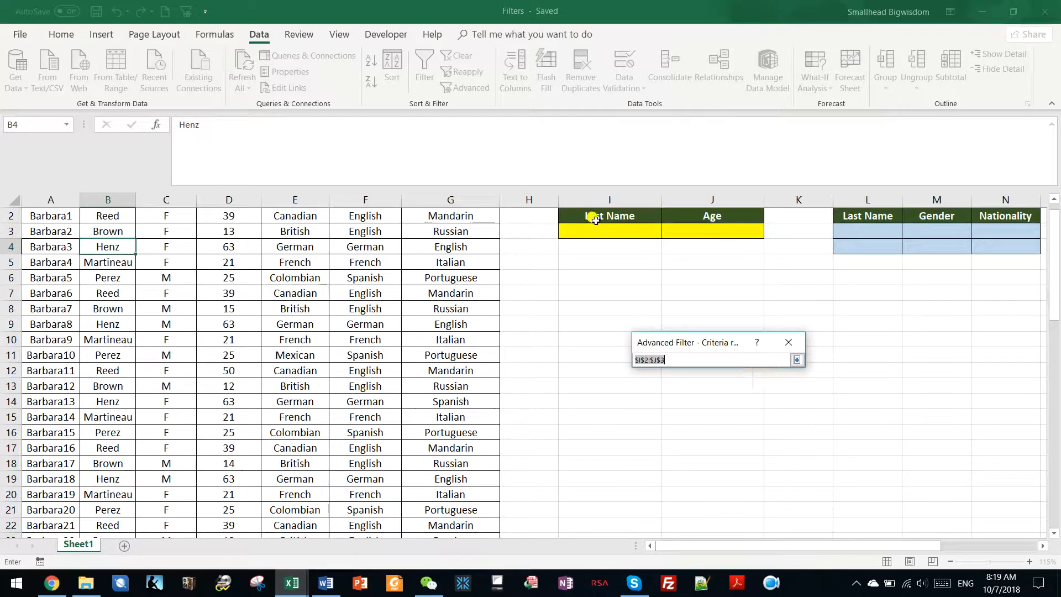
left_click_drag(589, 216, 713, 228)
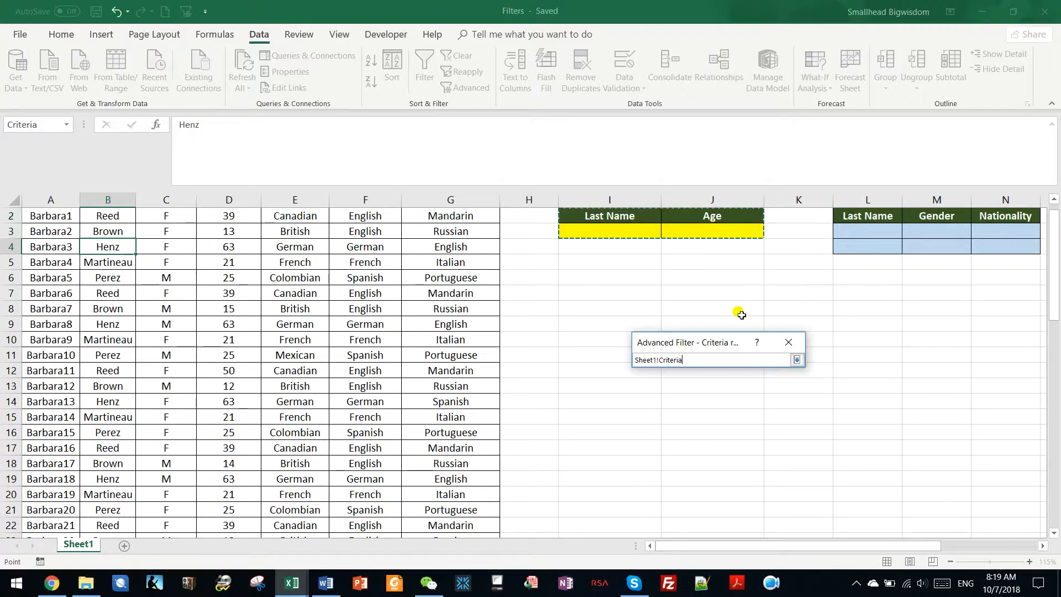
left_click(798, 361)
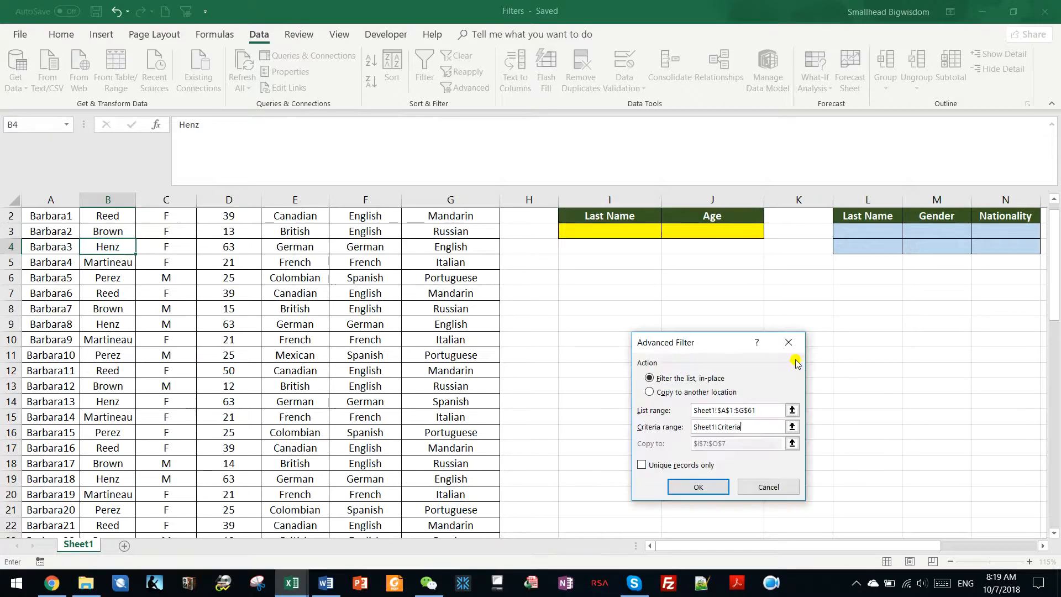
left_click(652, 392)
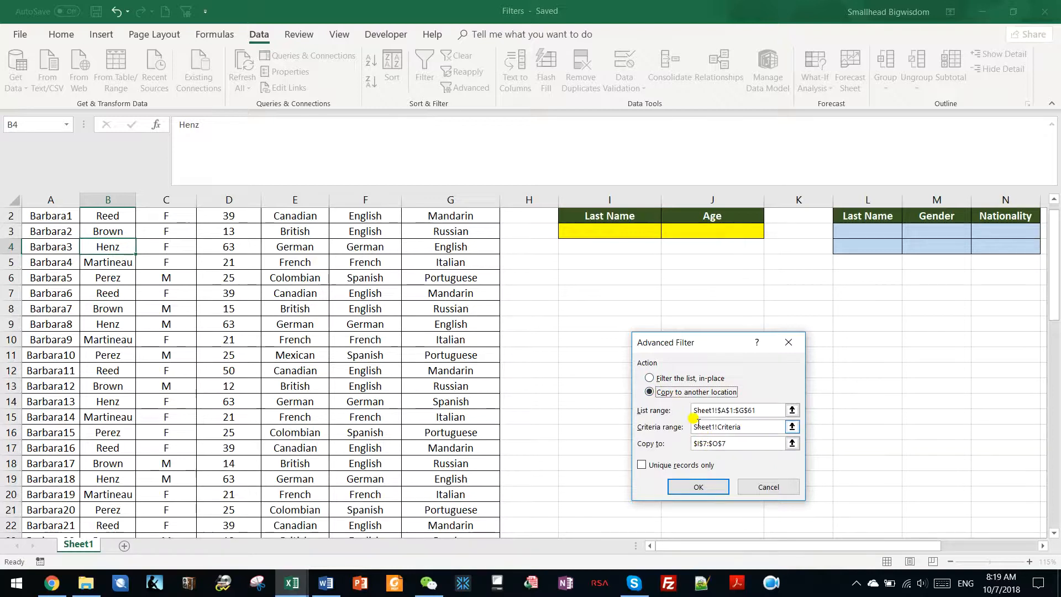
left_click(657, 379)
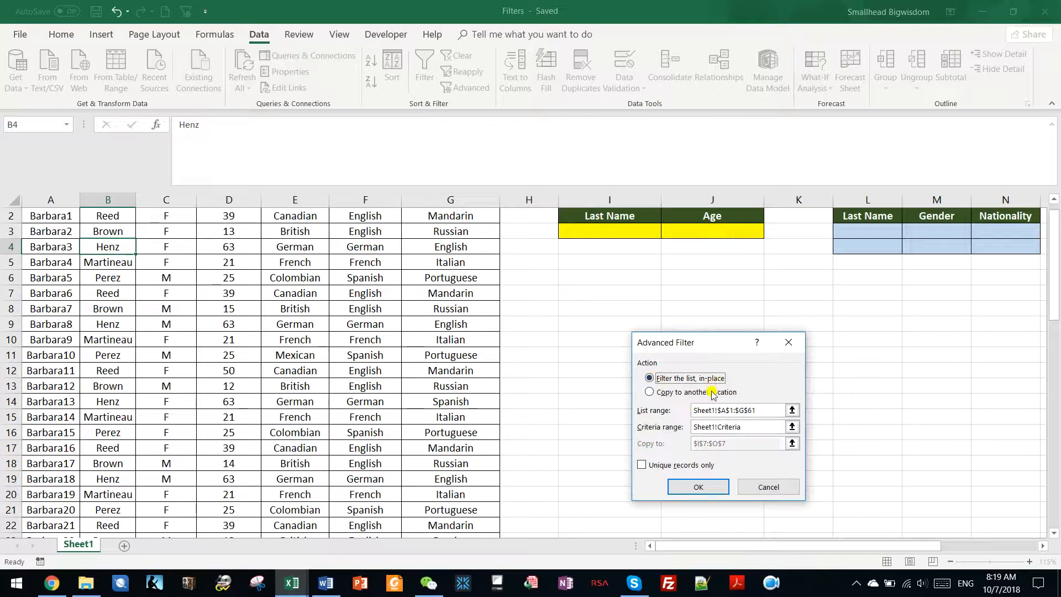
left_click(695, 488)
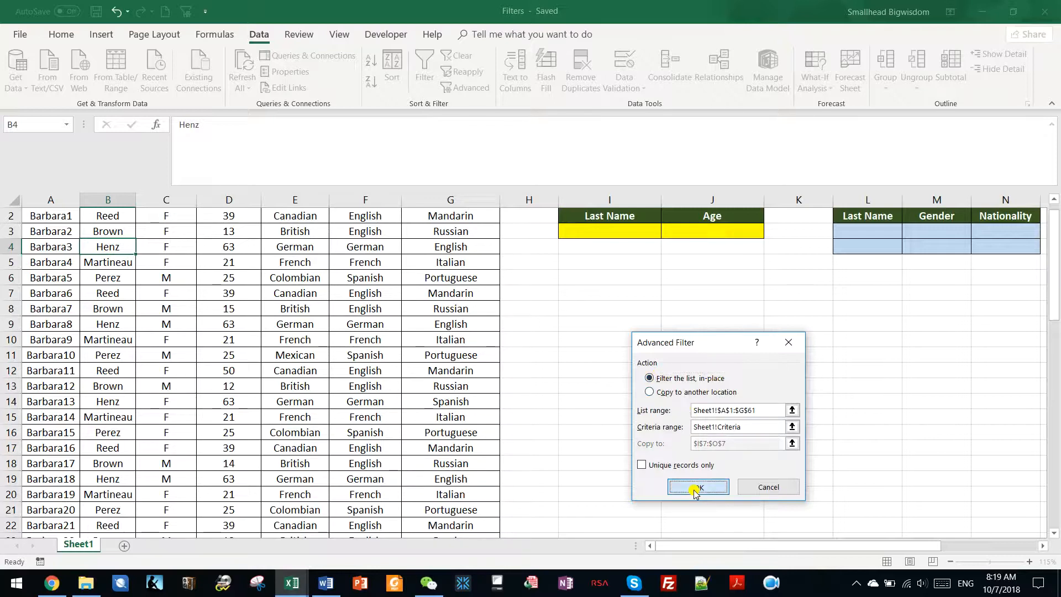
Step: Copy the list's header row A1:G1 and paste it starting at cell I8
scroll(469, 332, "up", 1)
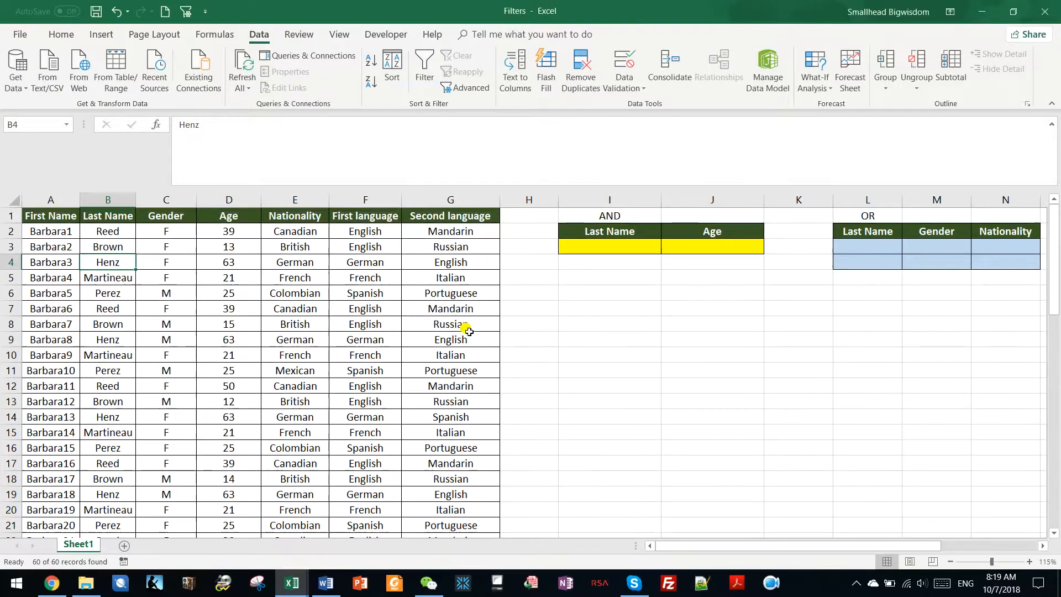
left_click_drag(43, 209, 451, 217)
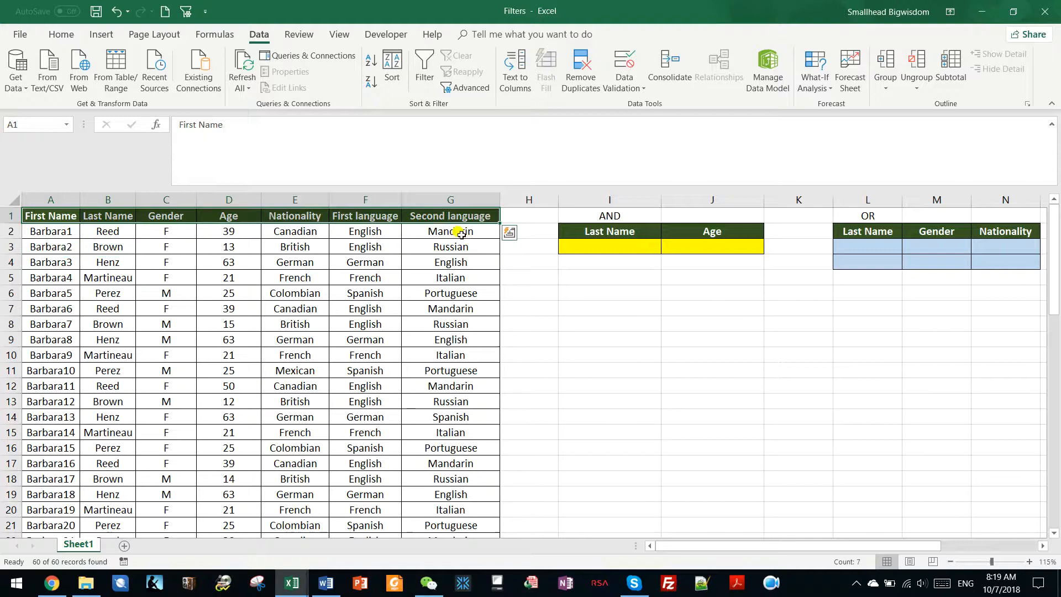
left_click(61, 34)
left_click(52, 73)
left_click(582, 323)
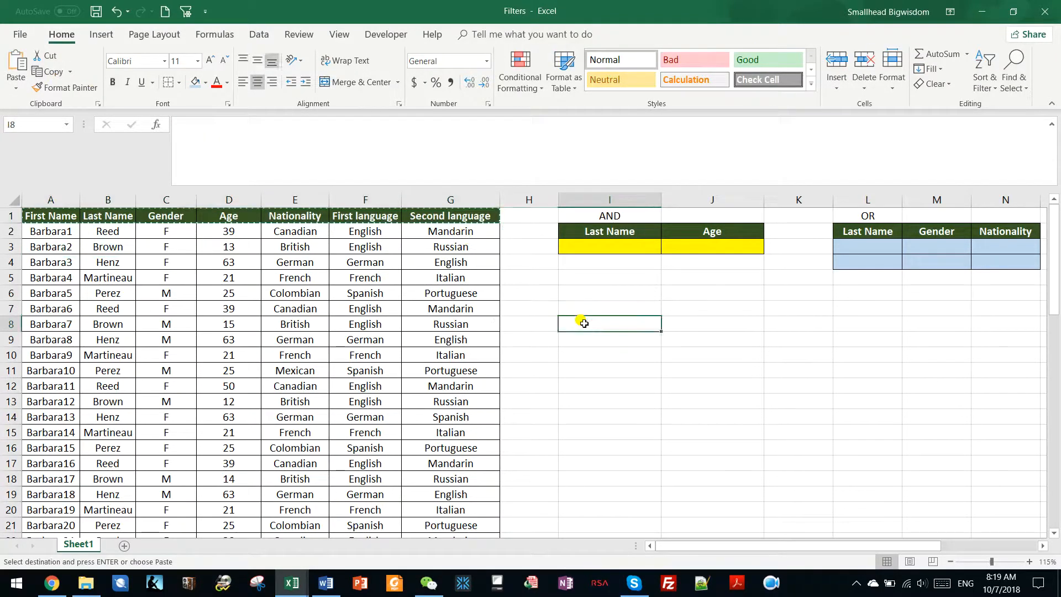
left_click(20, 61)
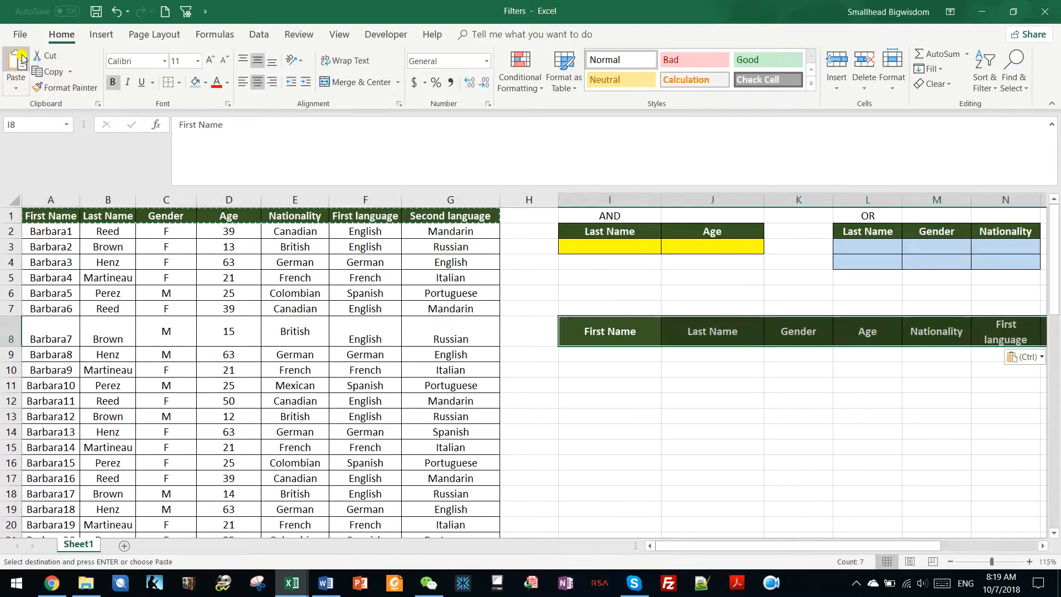
left_click(559, 356)
left_click(619, 332)
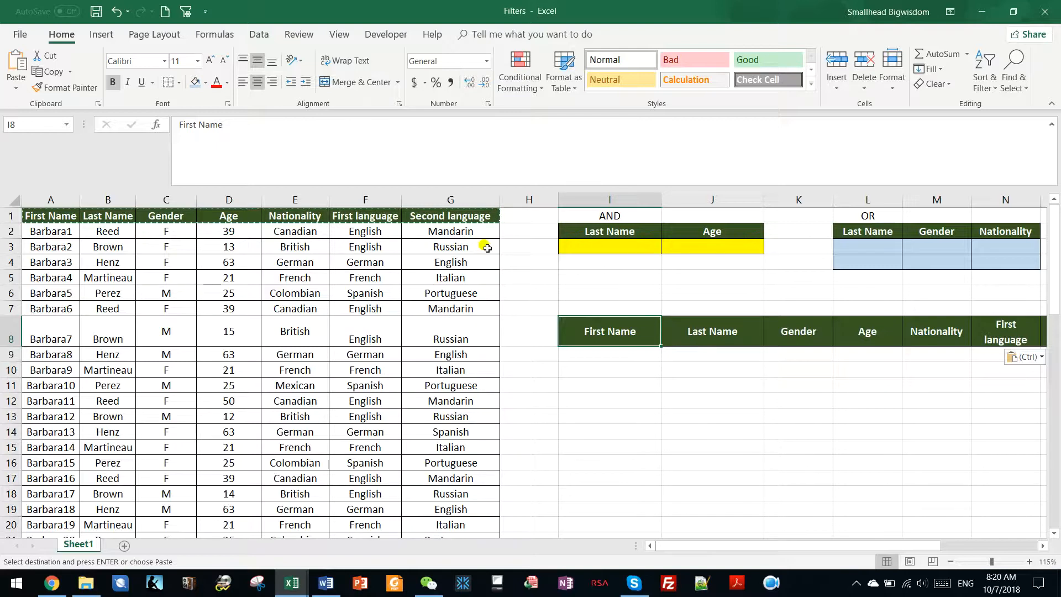
key("Escape")
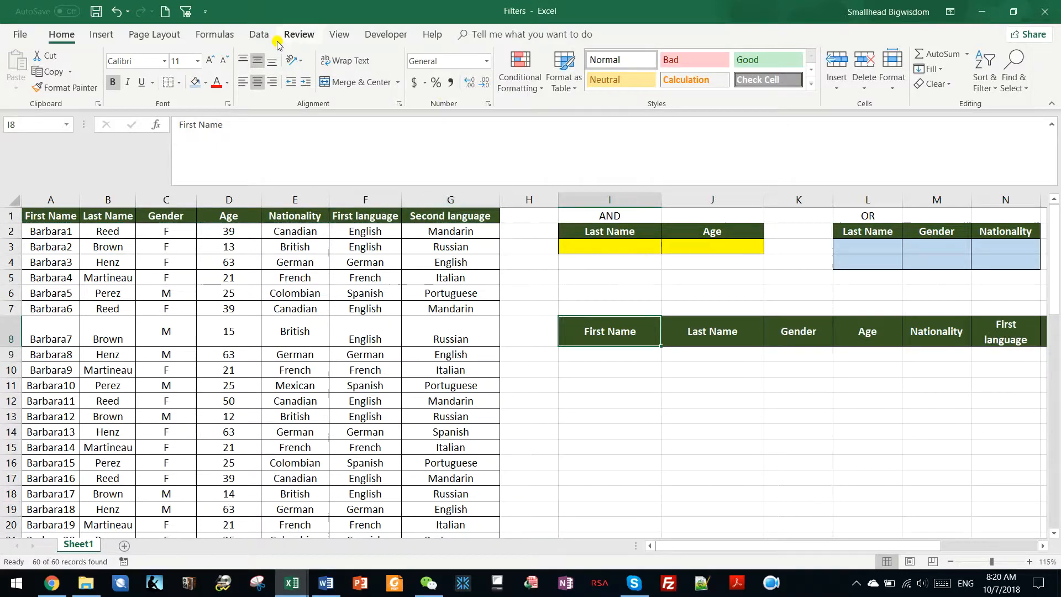
Step: Run the Advanced Filter with its results copied to another location, using the pasted header row I8:O8 as the destination
left_click(259, 35)
left_click(472, 90)
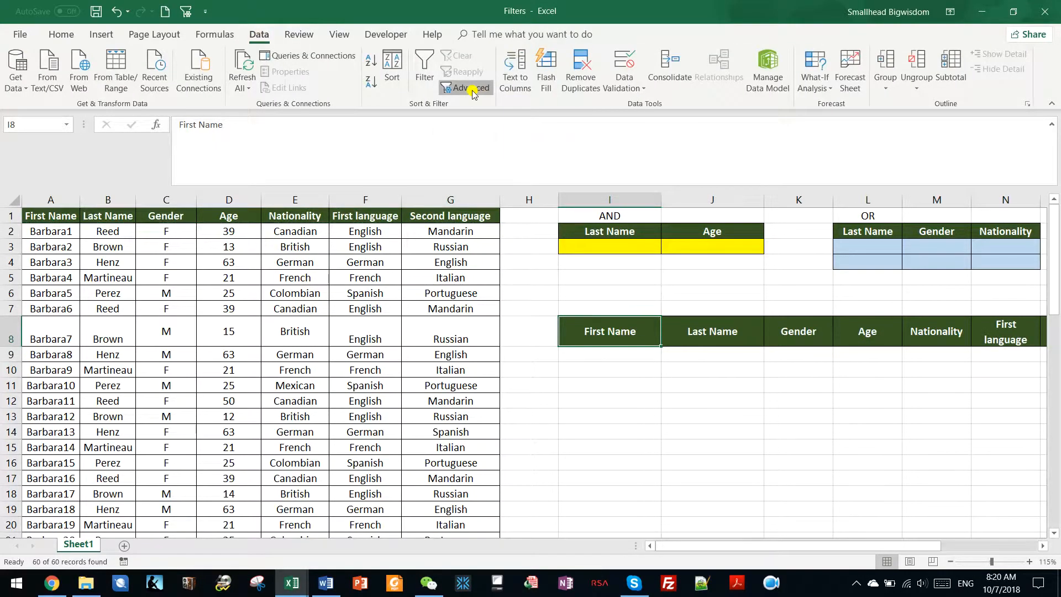
left_click(676, 393)
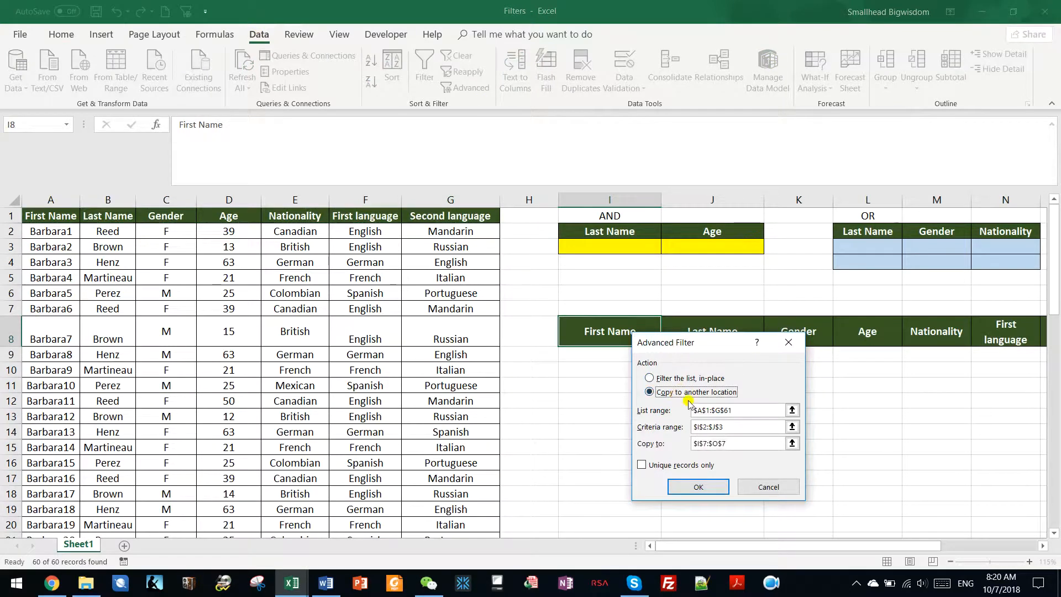
left_click(793, 444)
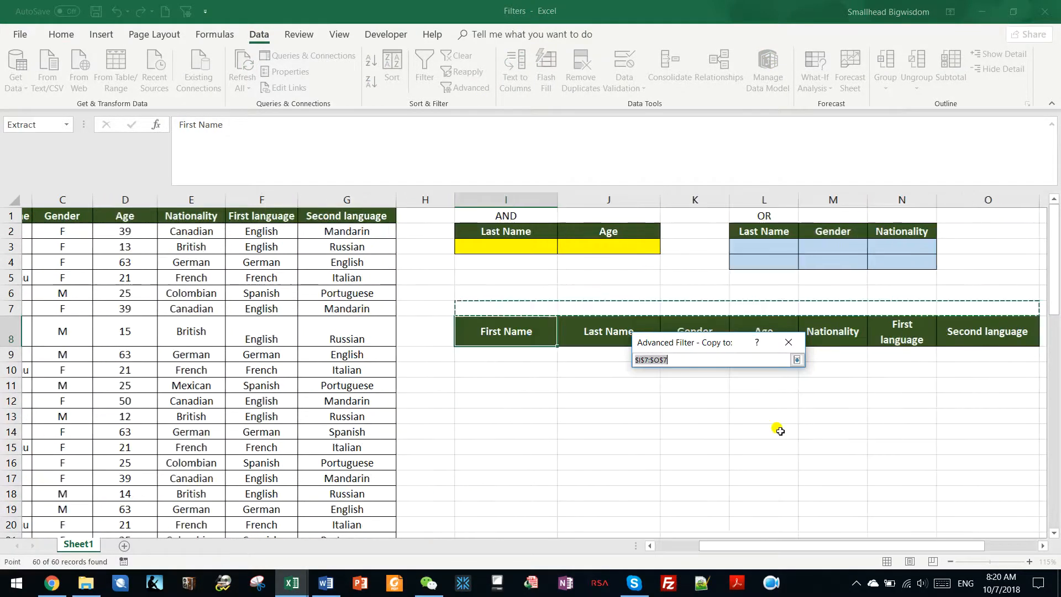
left_click(523, 323)
left_click_drag(523, 323, 954, 322)
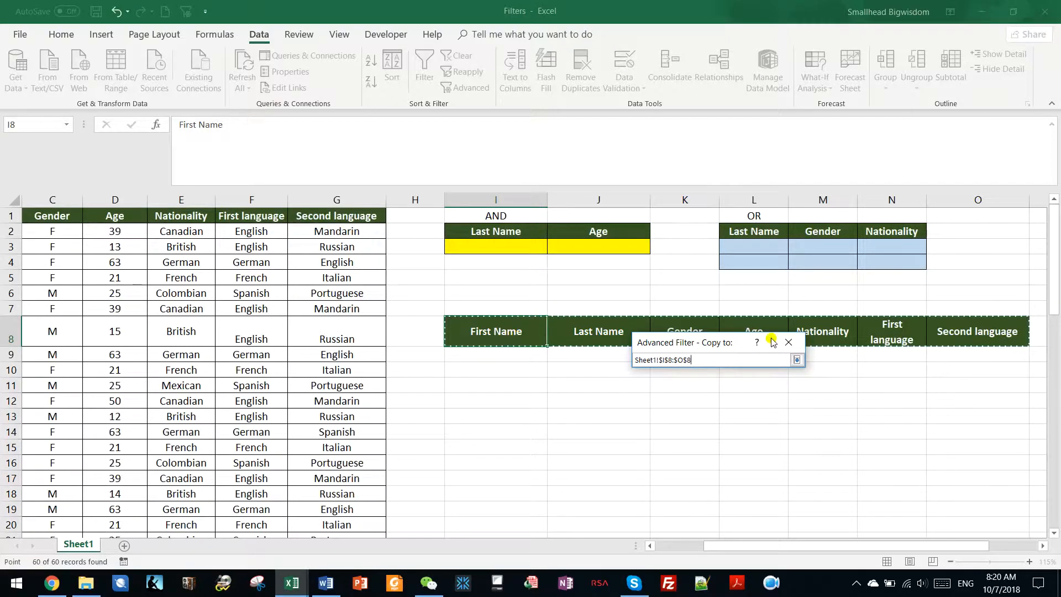
left_click(798, 362)
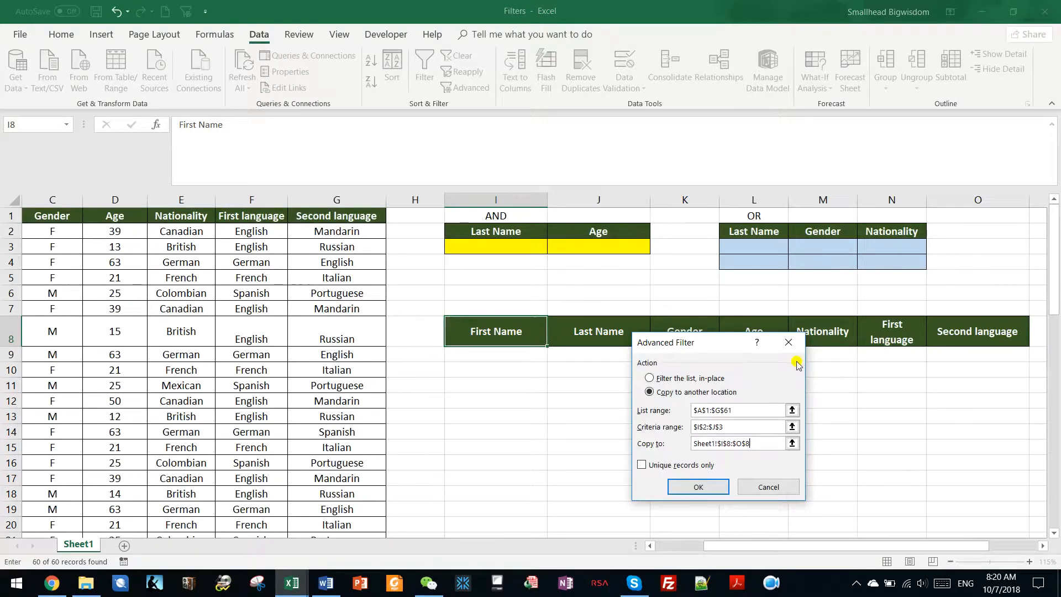
left_click(694, 487)
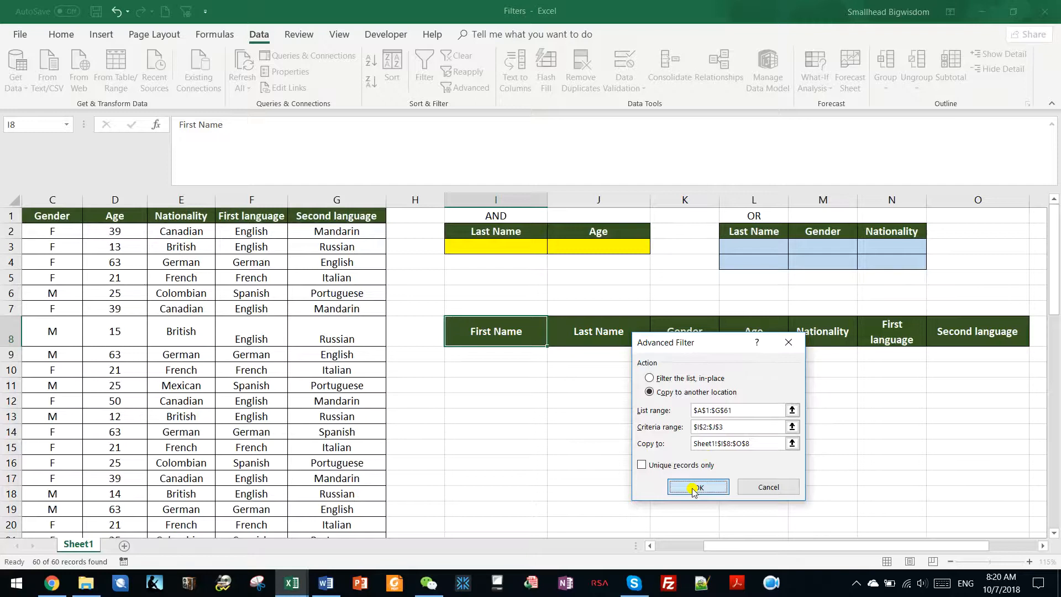
left_click(558, 401)
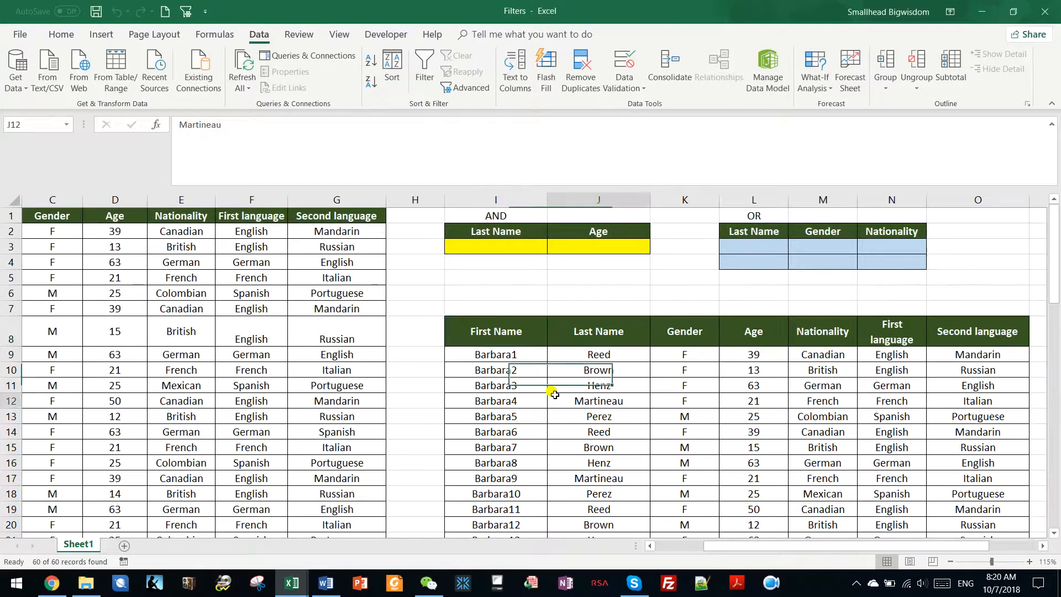
Step: Fill the AND criteria block with the chosen surname under Last Name in I3 and 13 under Age in J3
scroll(685, 434, "down", 6)
scroll(710, 431, "down", 3)
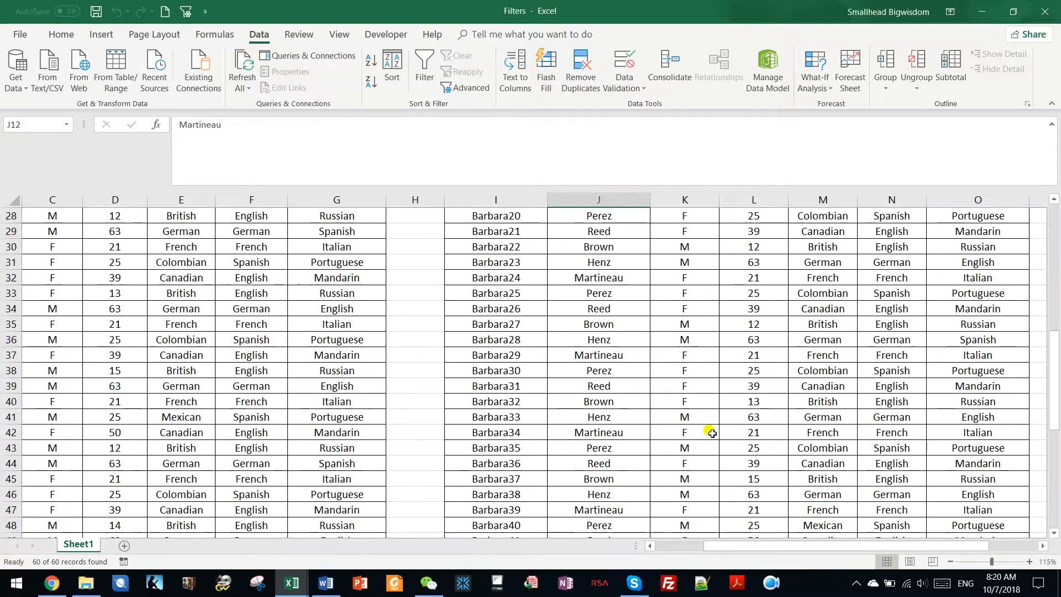
scroll(709, 429, "up", 9)
left_click(490, 253)
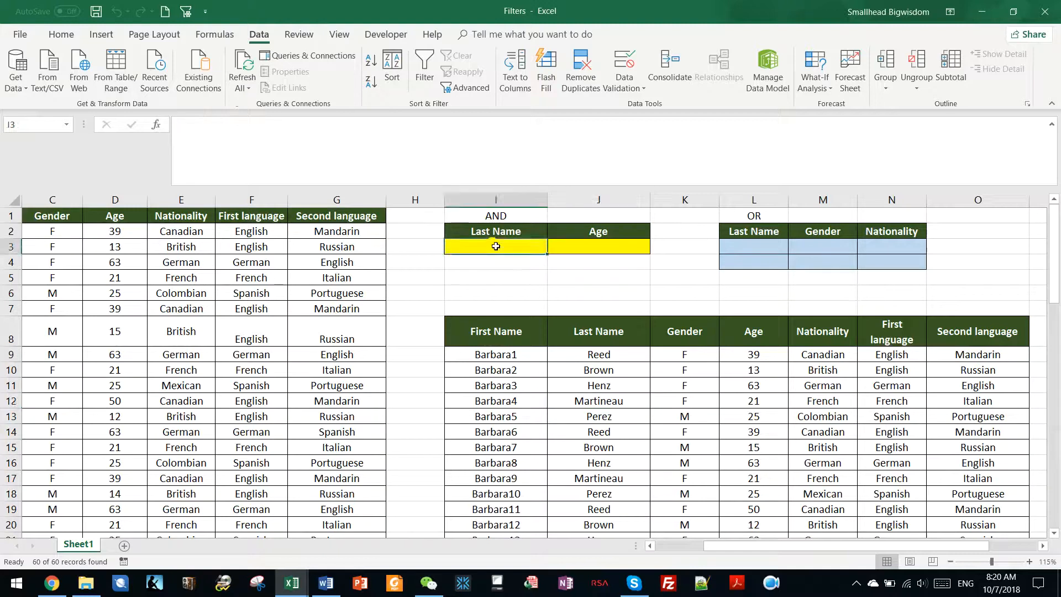
key("Caps_Lock")
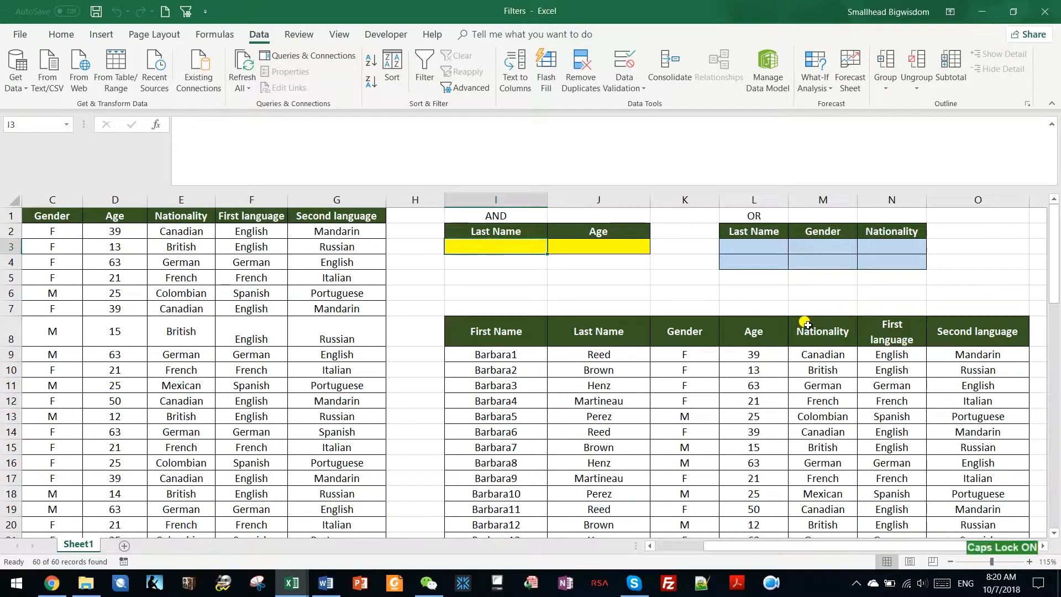
type("Brown")
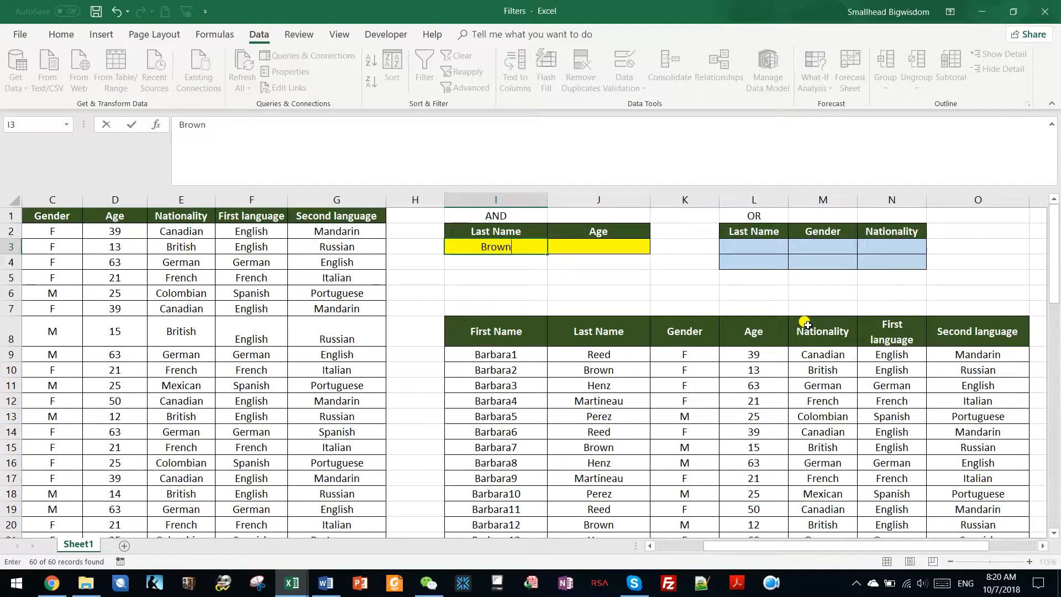
key("Return")
left_click(516, 248)
left_click(597, 243)
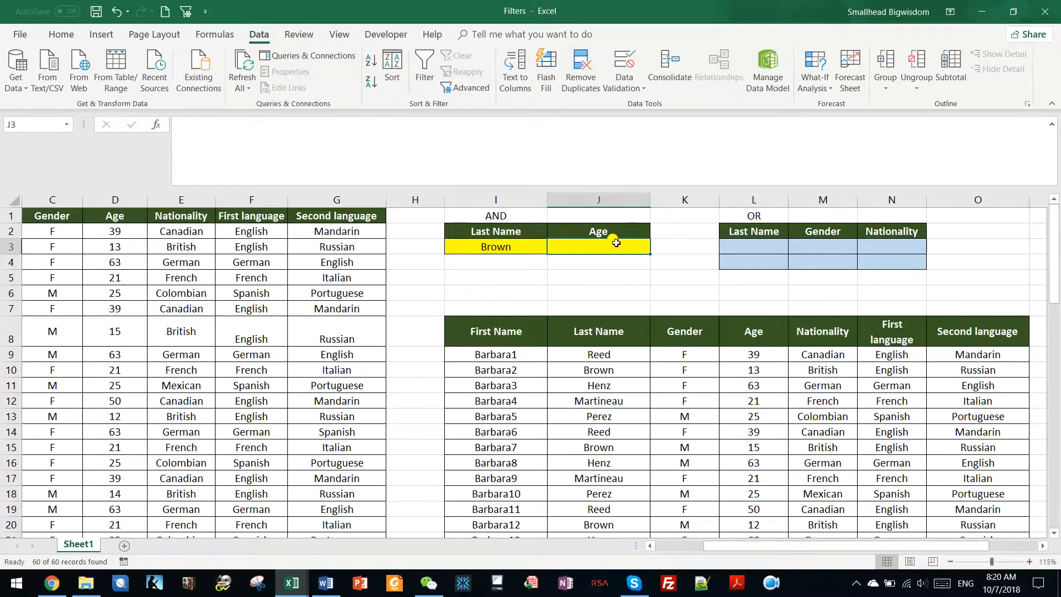
type("13")
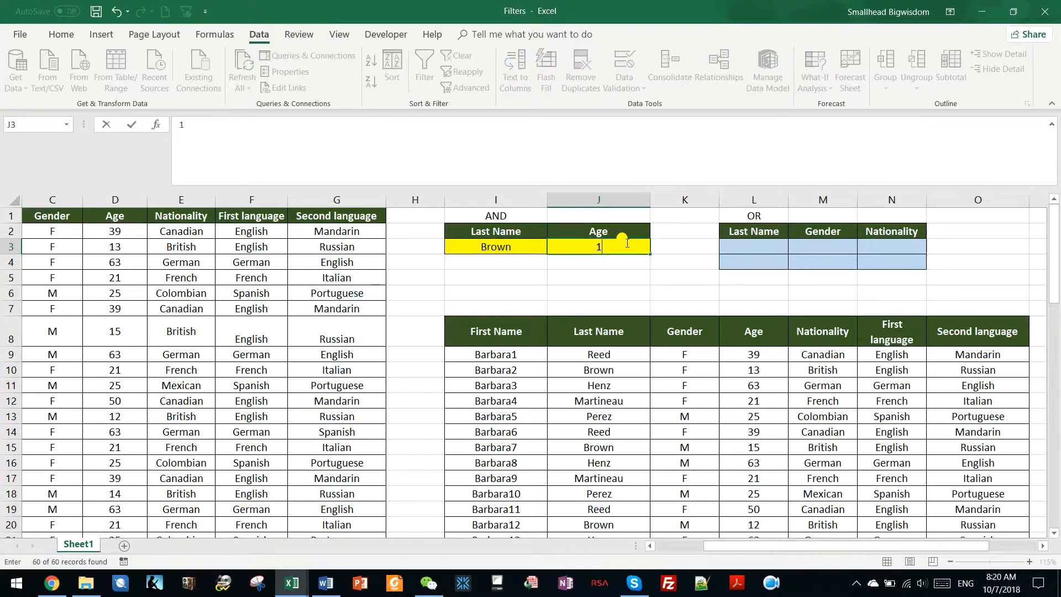
left_click(627, 390)
Step: Run the Advanced Filter on A1:G61 with criteria I2:J3, copying the matching records to another location at I8:O8
left_click(525, 246)
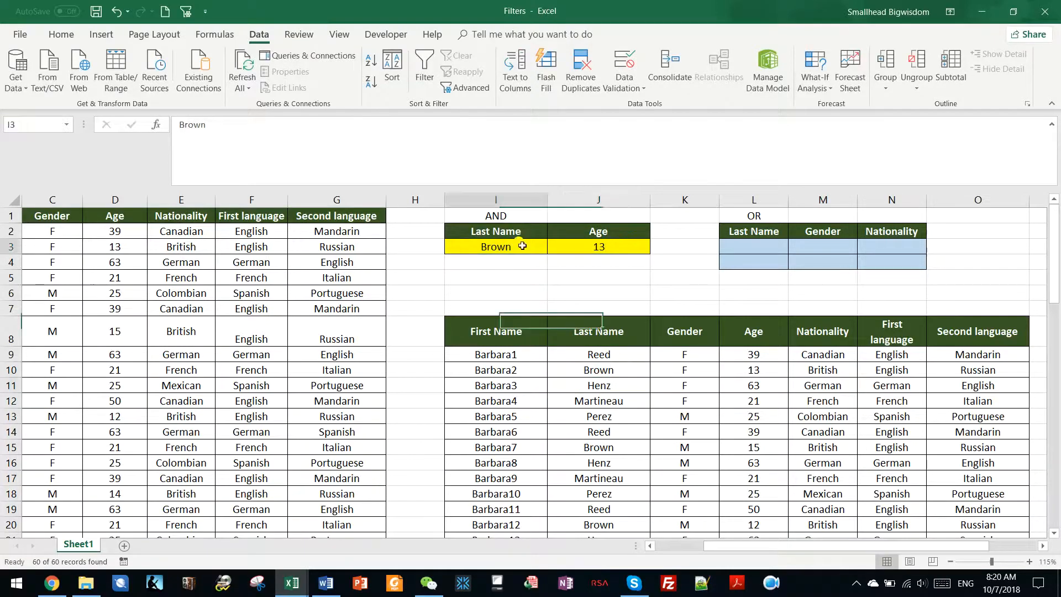
left_click(467, 87)
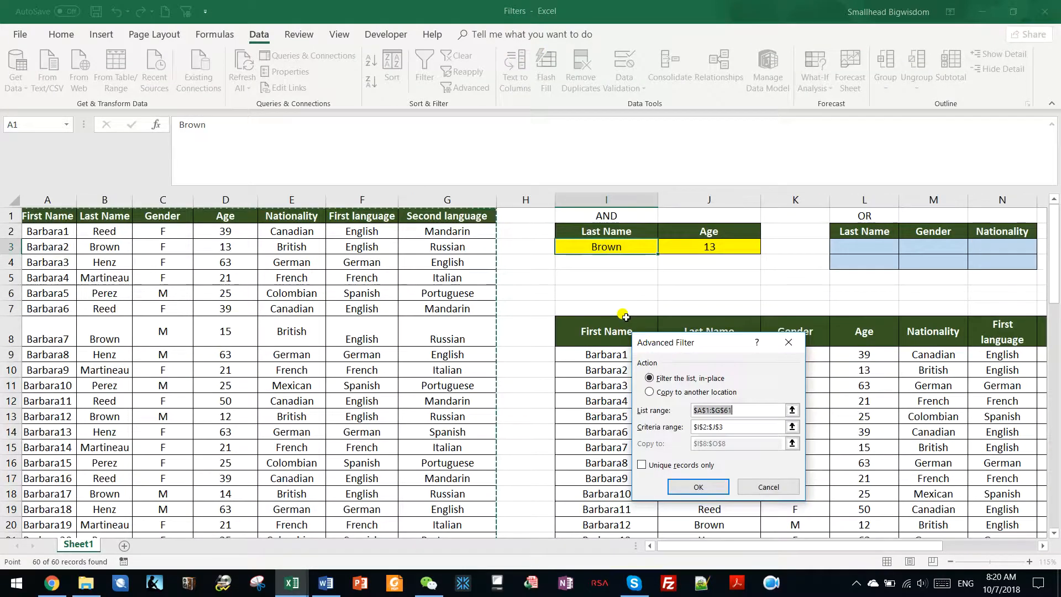
left_click(697, 392)
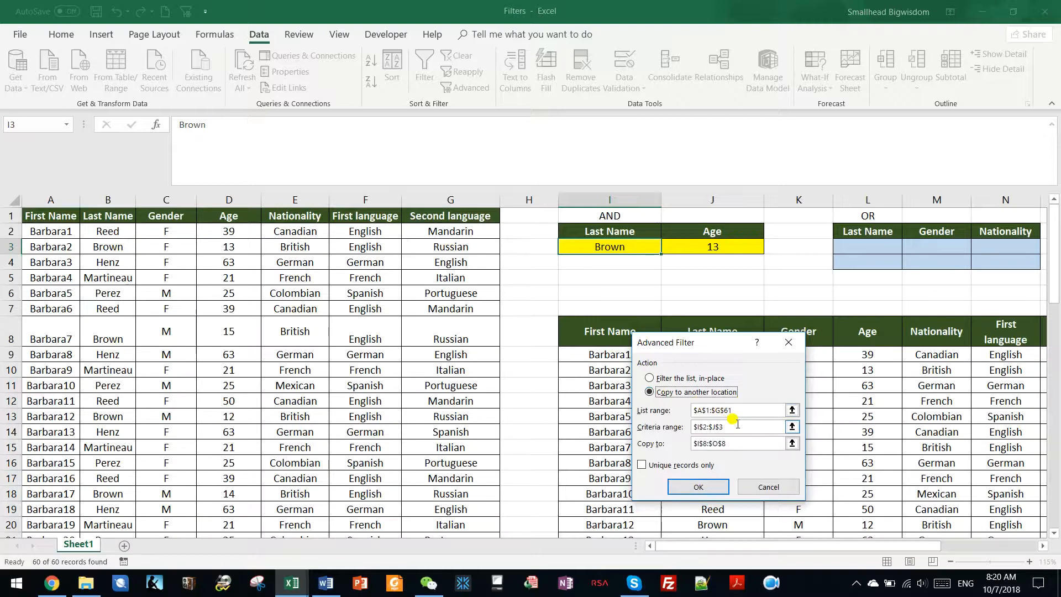
left_click(703, 488)
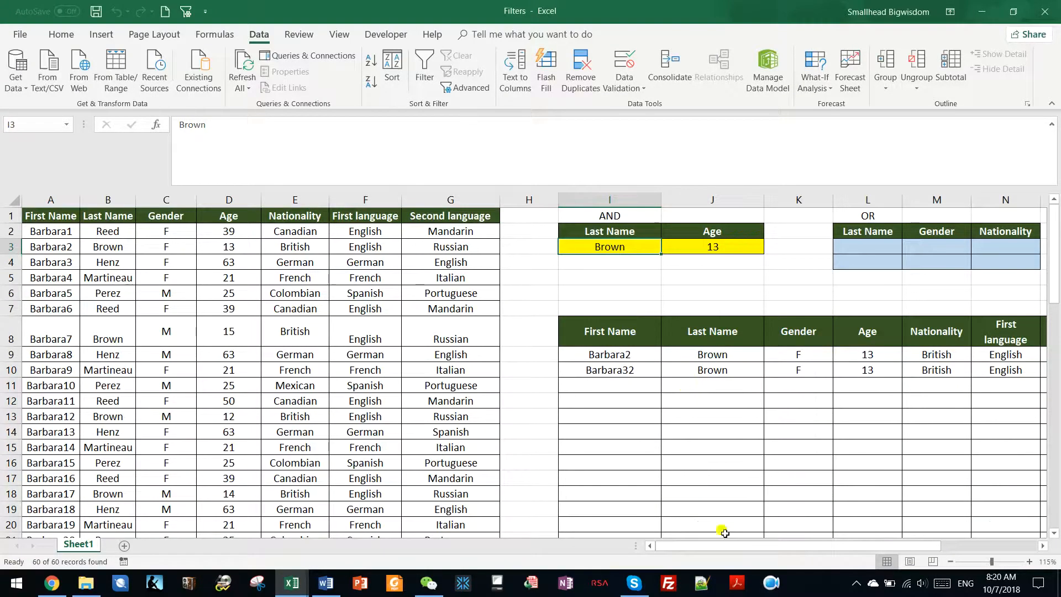
left_click_drag(720, 547, 580, 298)
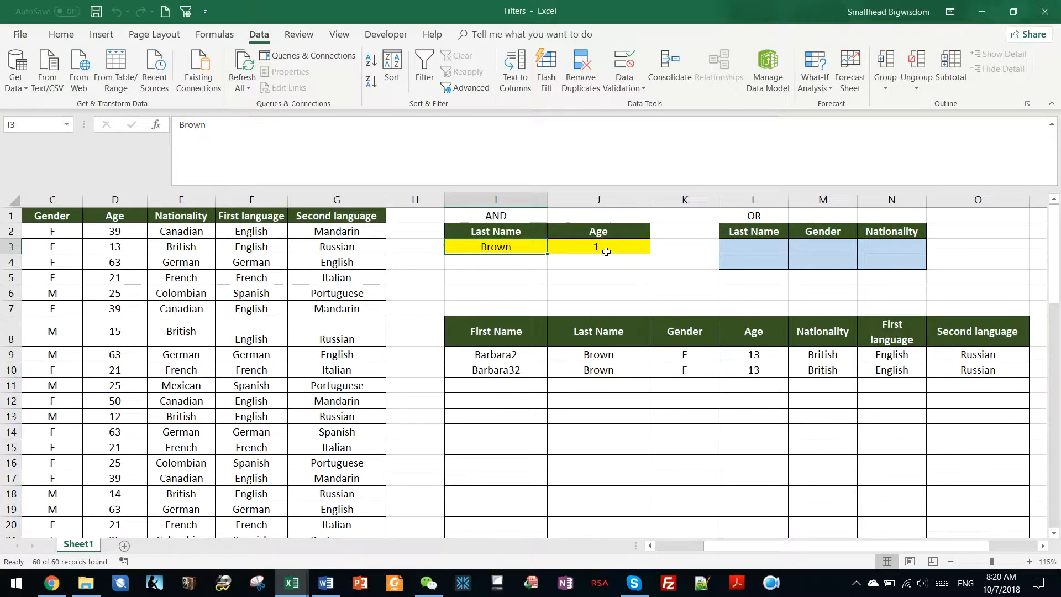
Step: Turn on AutoFilter for the people list and filter Last Name to the surname given in I3
left_click_drag(739, 547, 95, 227)
left_click(95, 228)
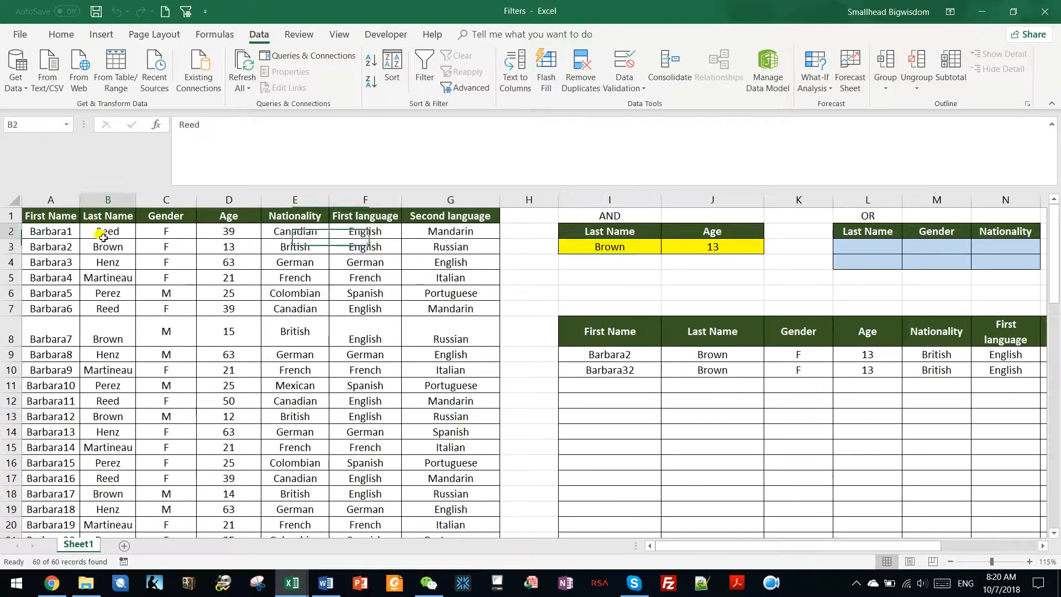
left_click(425, 75)
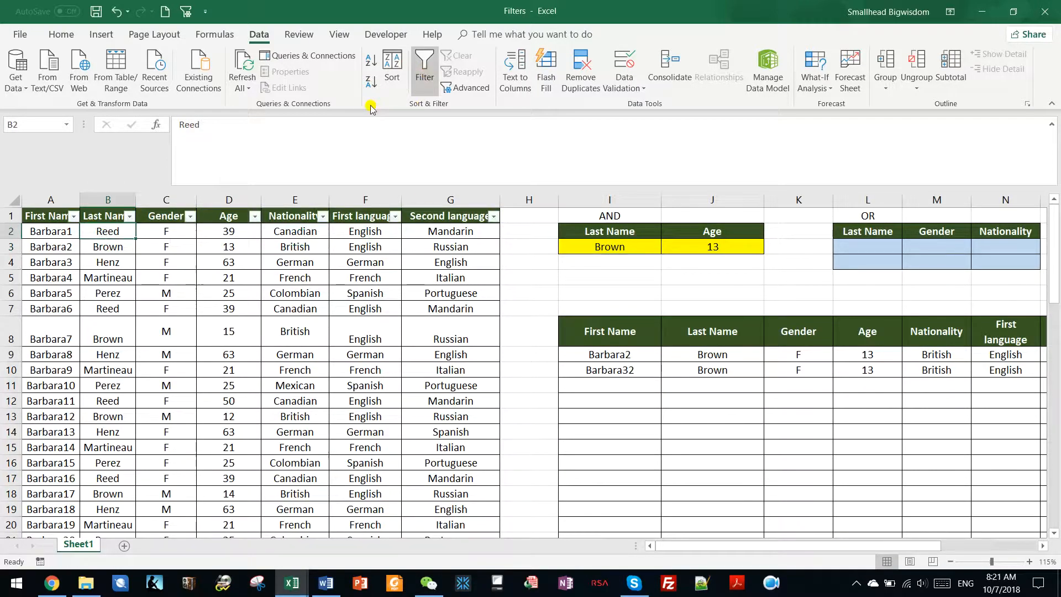
left_click(128, 216)
left_click(36, 351)
left_click(37, 364)
left_click(100, 479)
Step: Filter the people list's Age column to show only 13
left_click(256, 216)
left_click(114, 351)
left_click(115, 375)
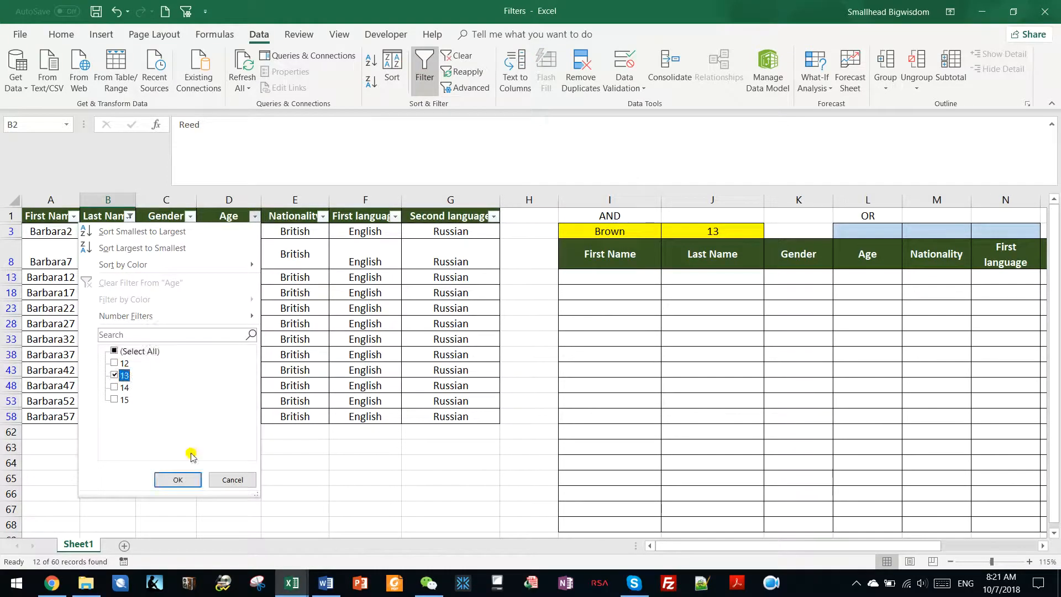
left_click(178, 479)
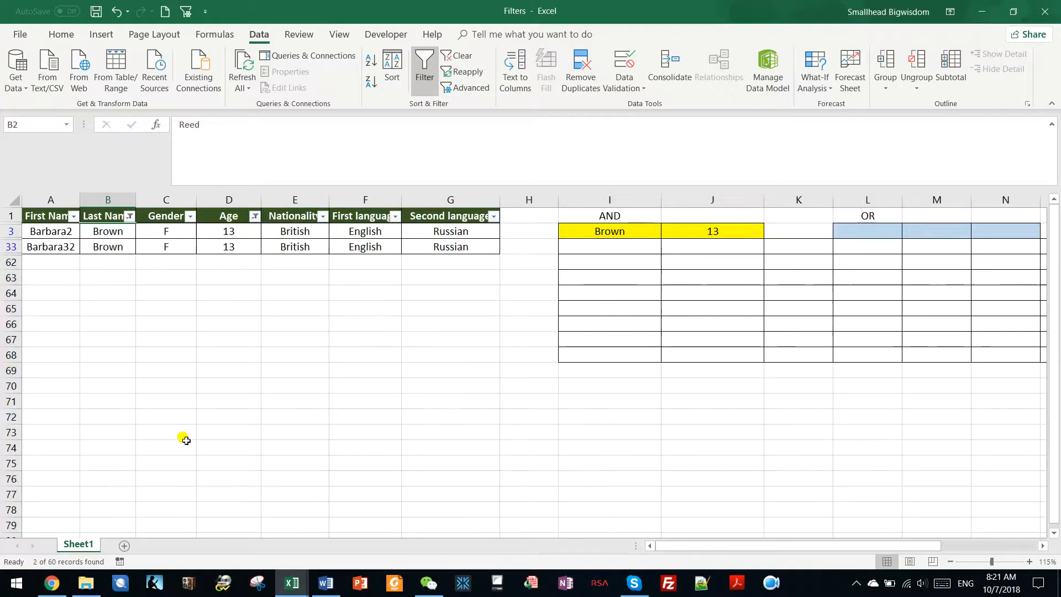
Step: Remove the AutoFilter from the people list so all records show again
left_click(140, 227)
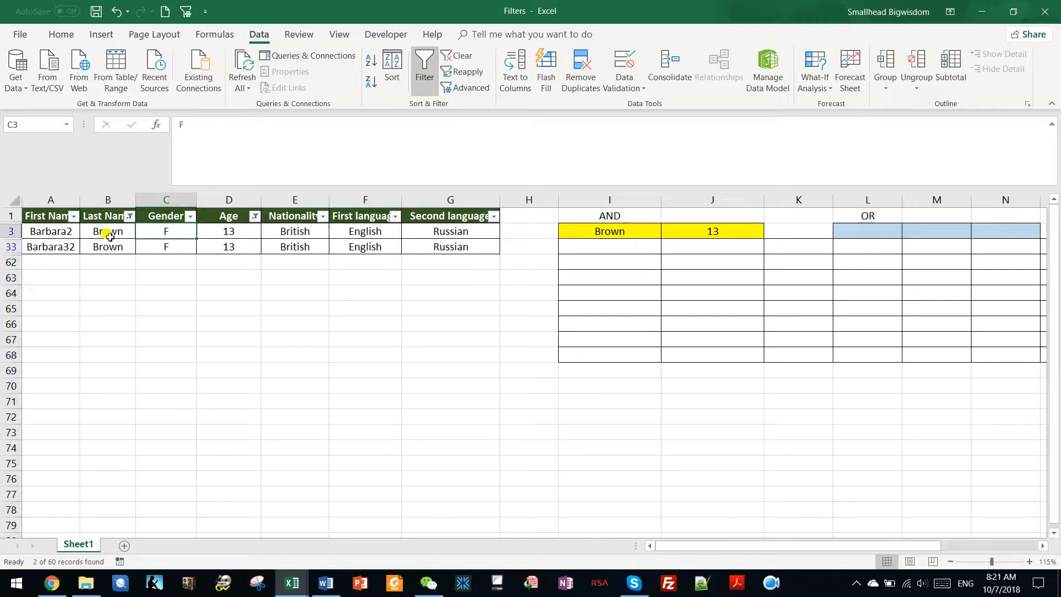
left_click(424, 69)
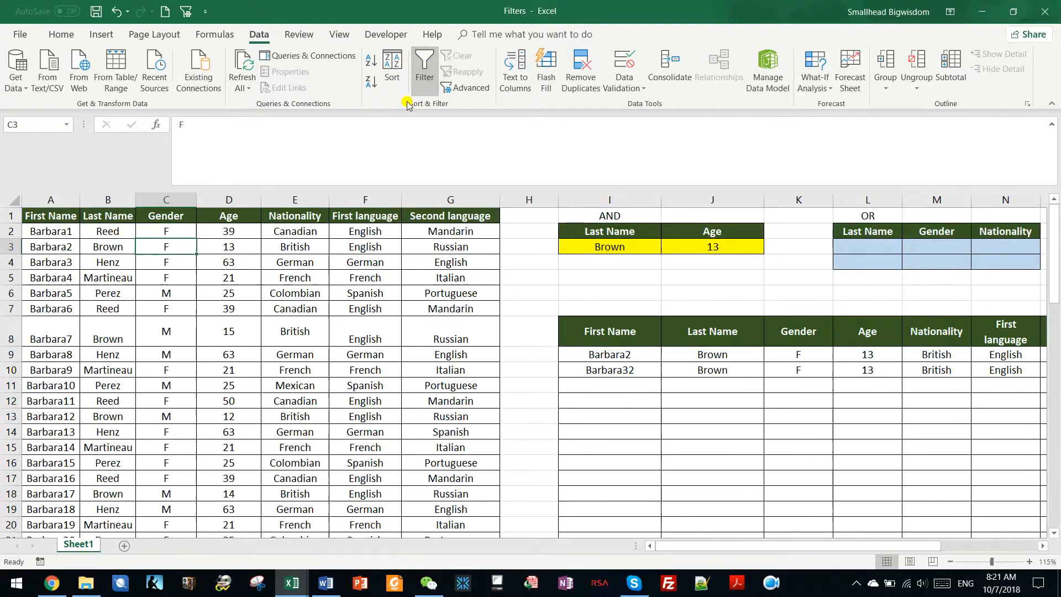
left_click(237, 277)
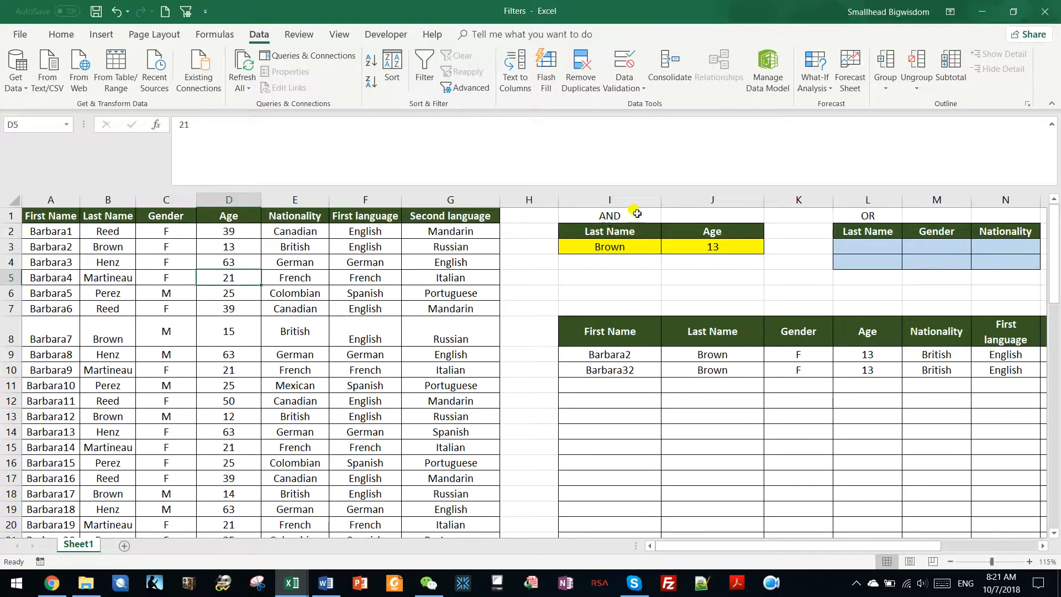
Step: Examine the AND criteria in I2:J3 and compare them with the copied records starting at I9
left_click_drag(609, 231, 713, 247)
left_click(627, 230)
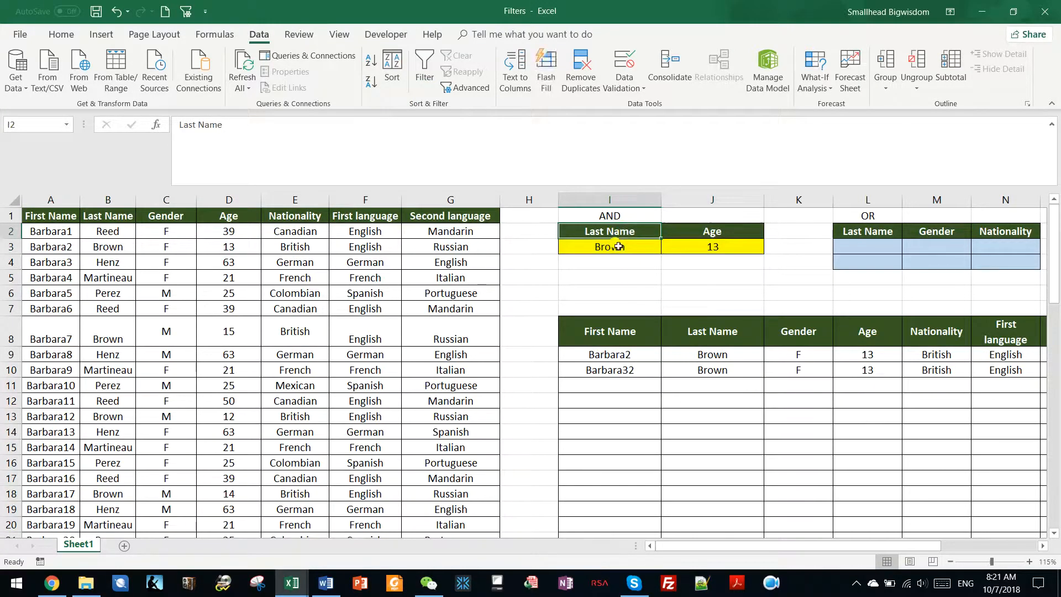
left_click(704, 243)
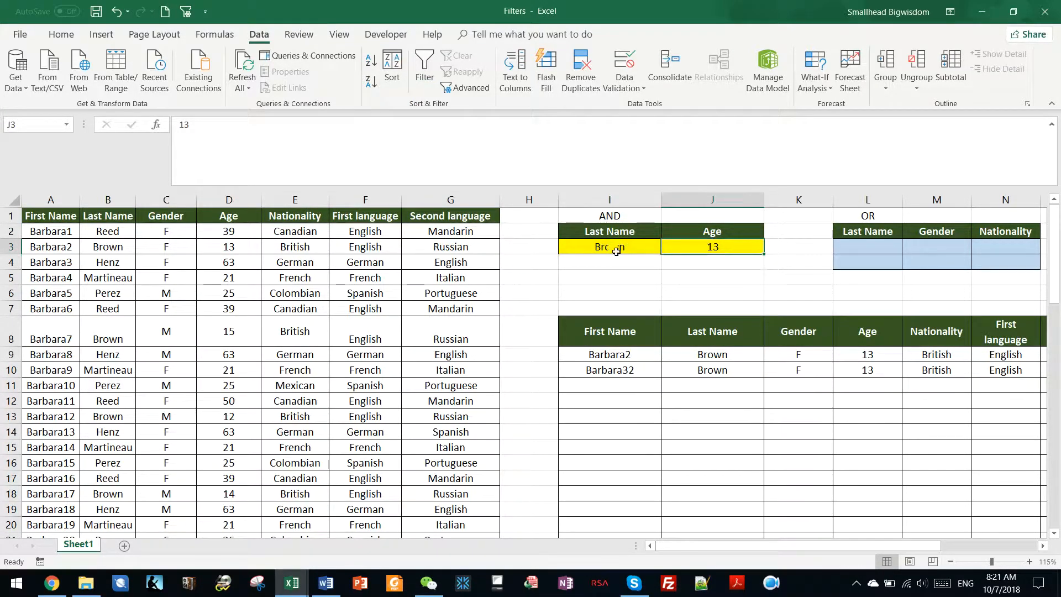
key("Left")
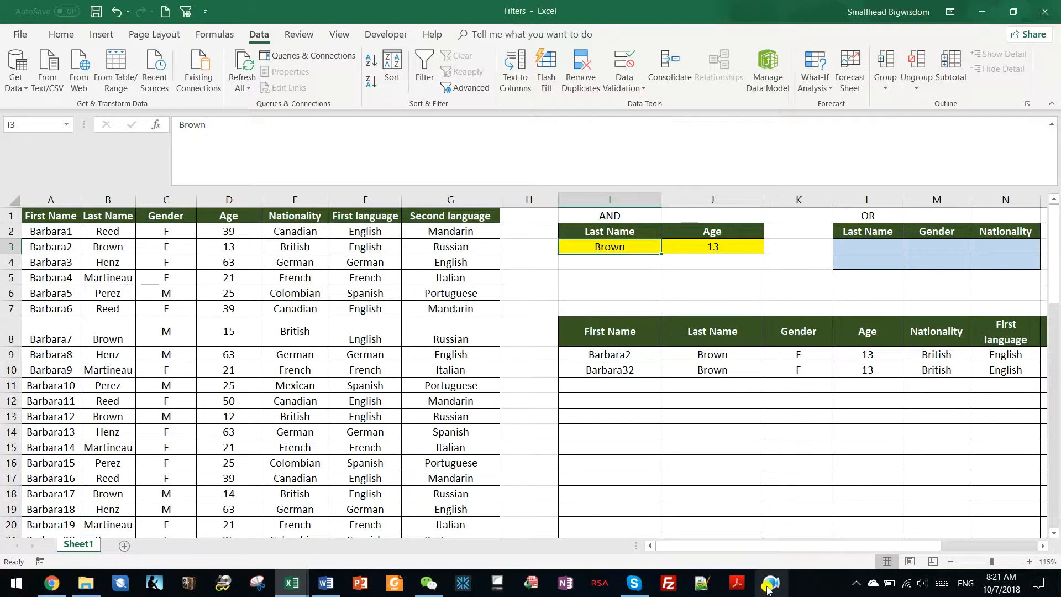
left_click(699, 251)
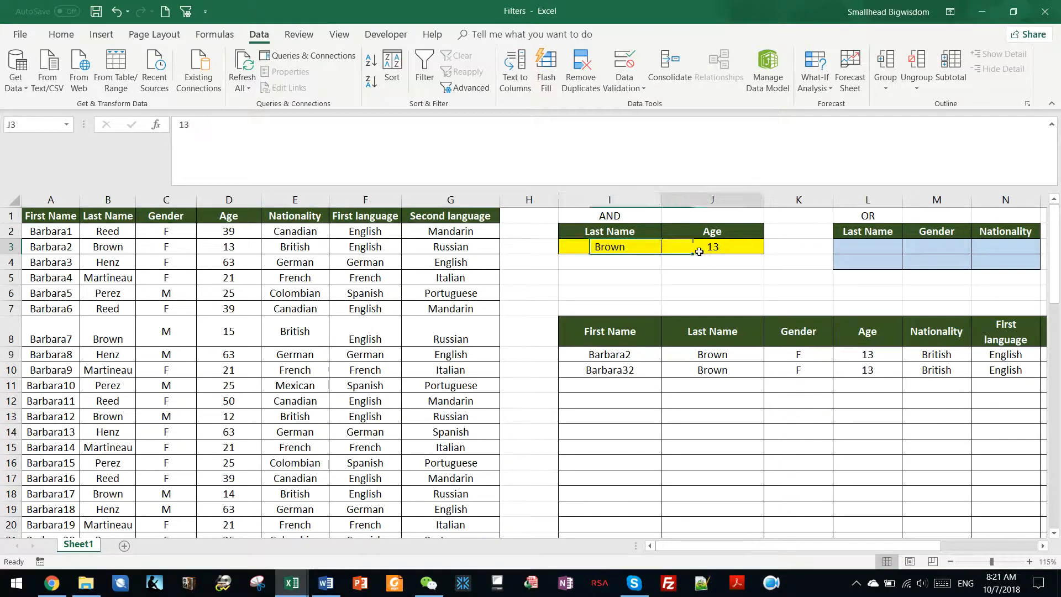
left_click(611, 244)
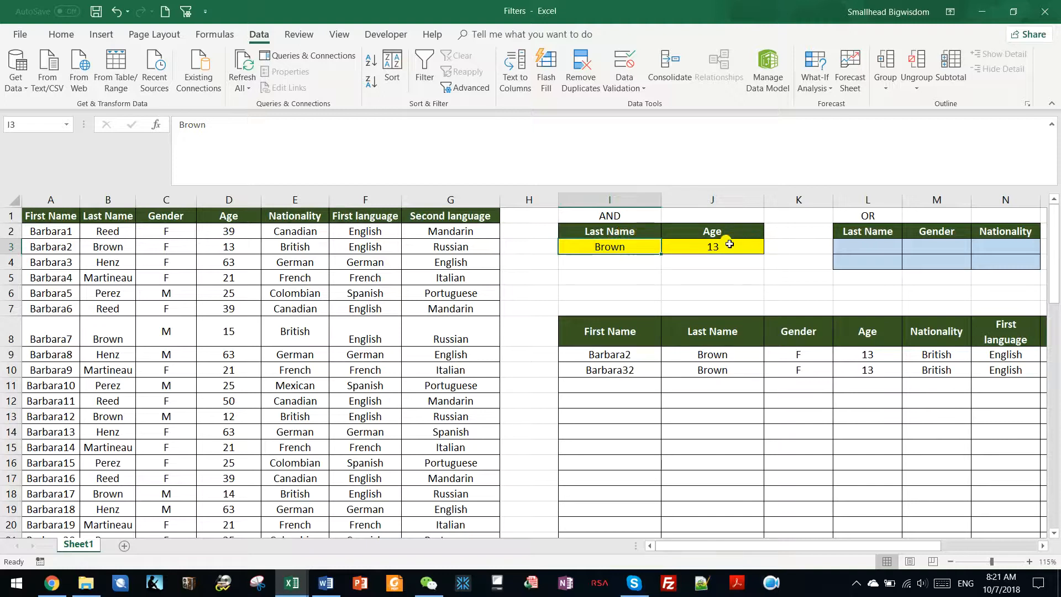
left_click(711, 243)
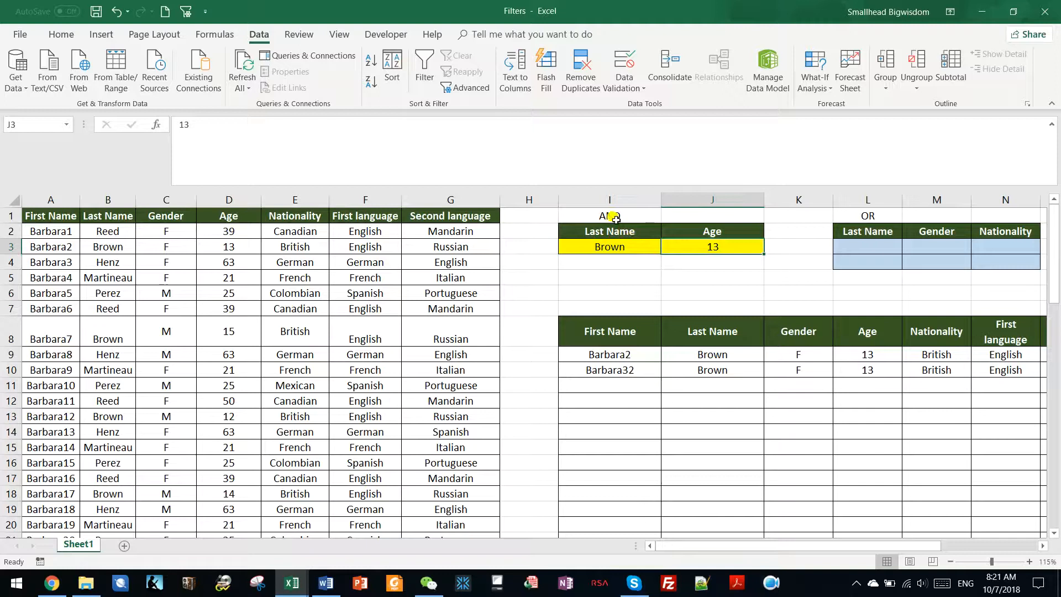
left_click(624, 354)
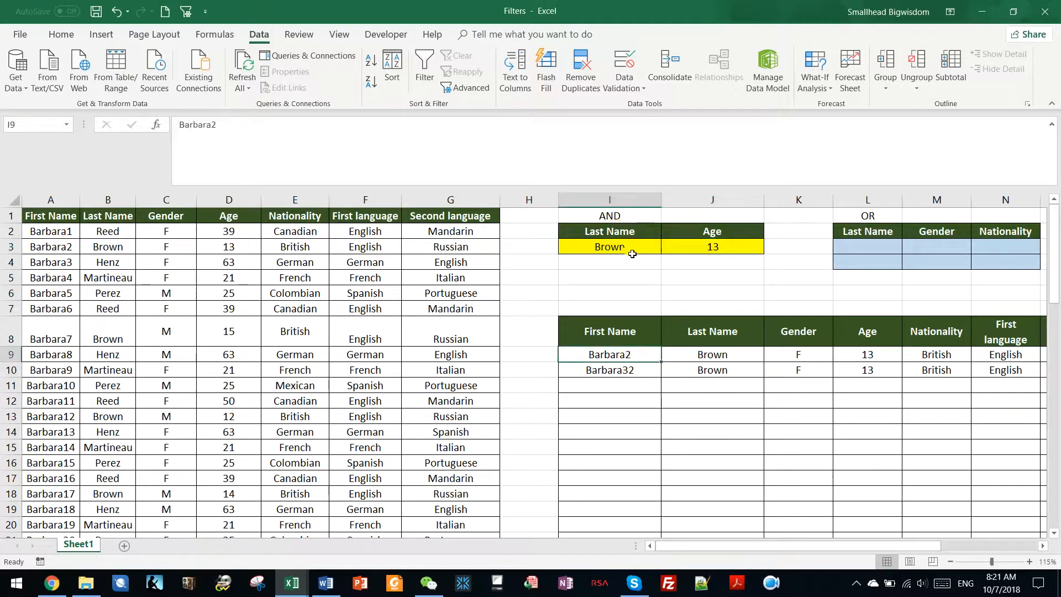
Step: Set the Age criterion in J3 to >14
double_click(698, 243)
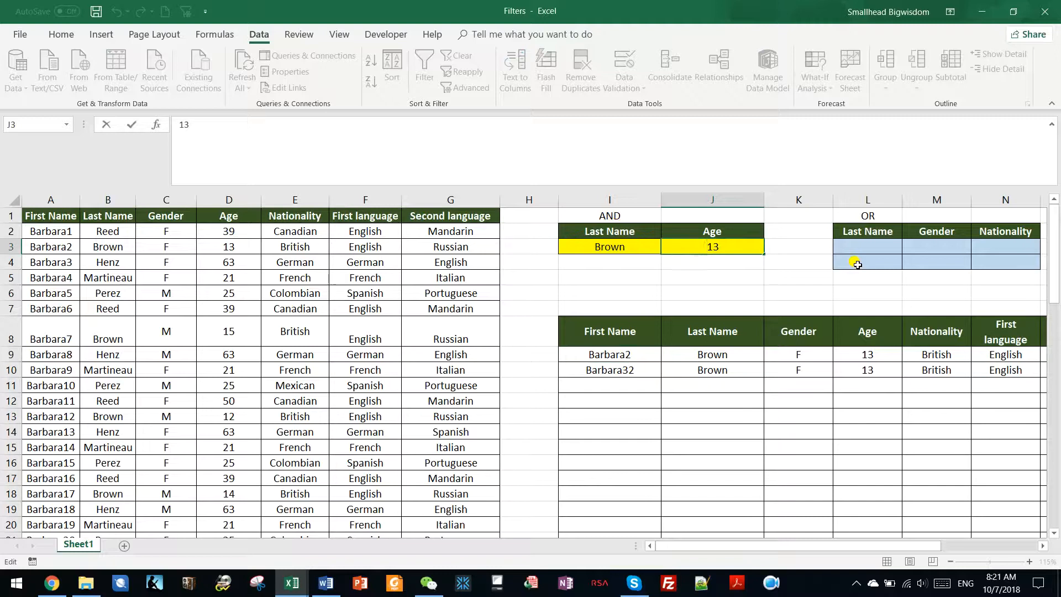
type(">")
key("End")
key("BackSpace")
type("4")
key("Return")
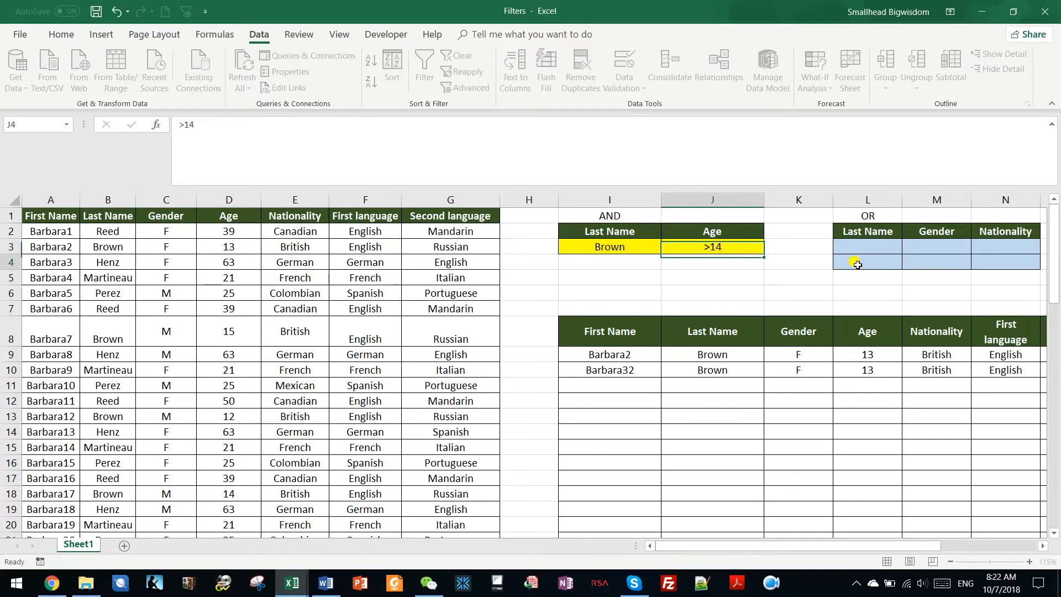
Step: Rerun the Advanced Filter with the >14 age criterion in I2:J3, copying the results to another location at I8:O8
left_click(643, 252)
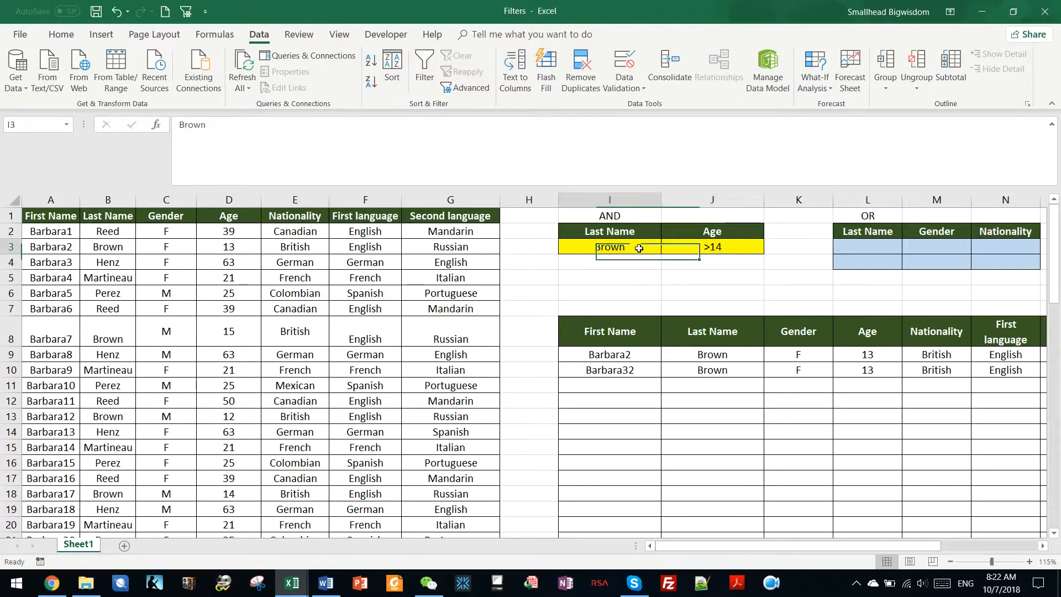
left_click(464, 87)
left_click(651, 392)
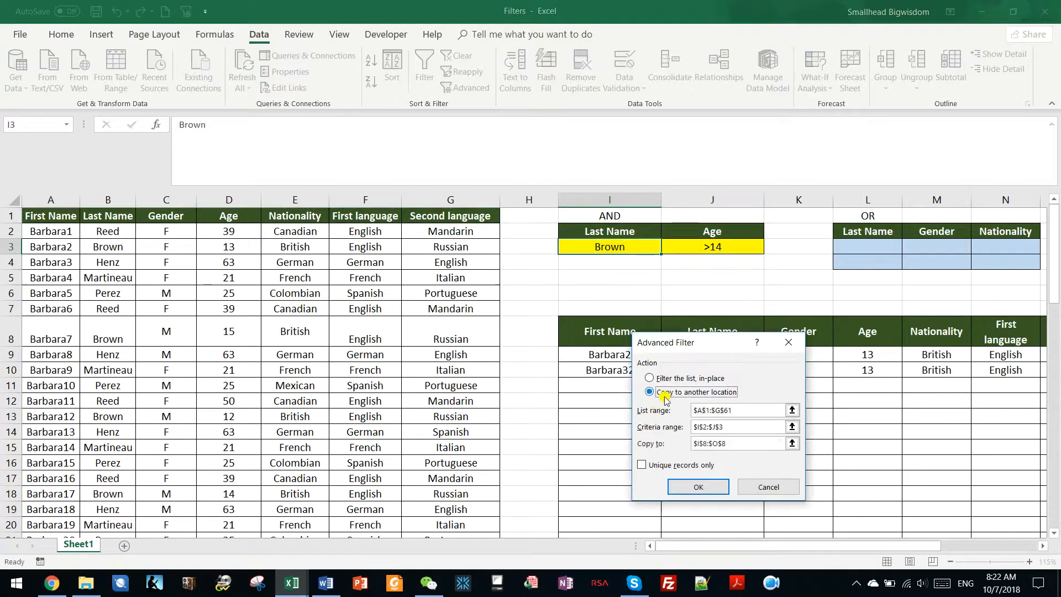
left_click(698, 486)
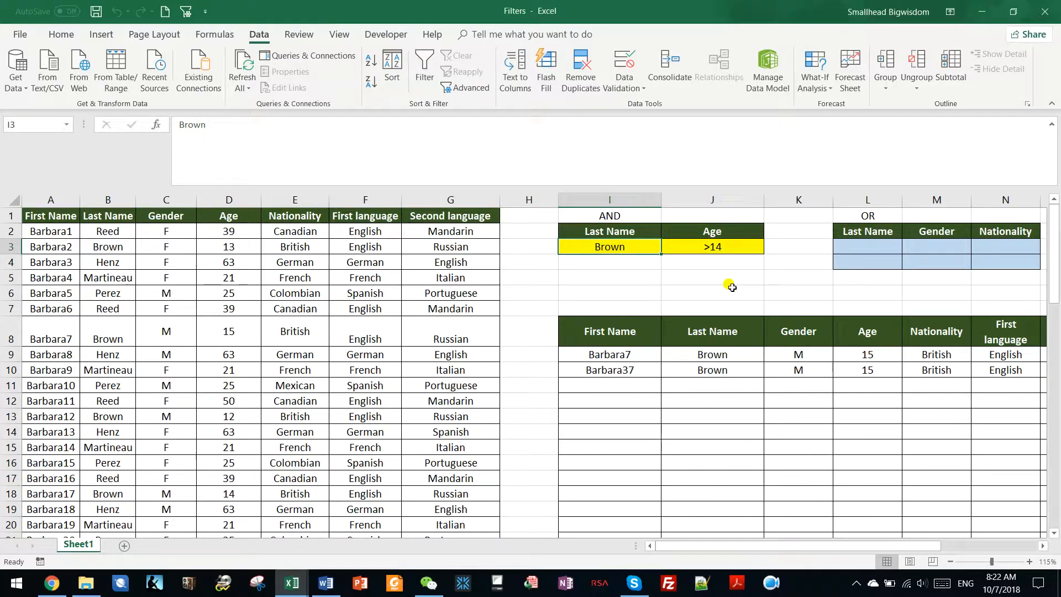
left_click(720, 246)
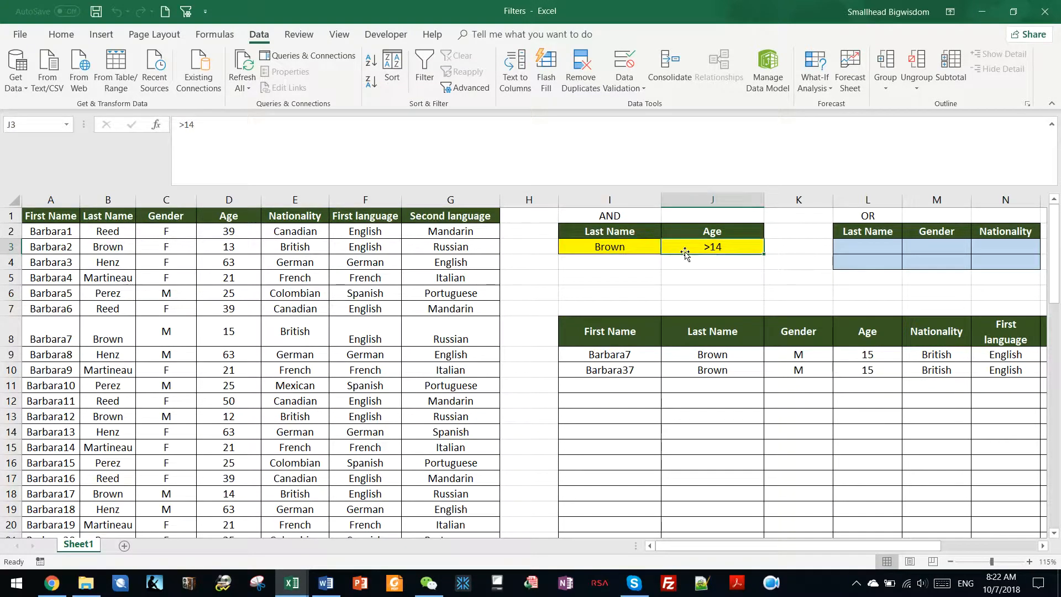
left_click(616, 249)
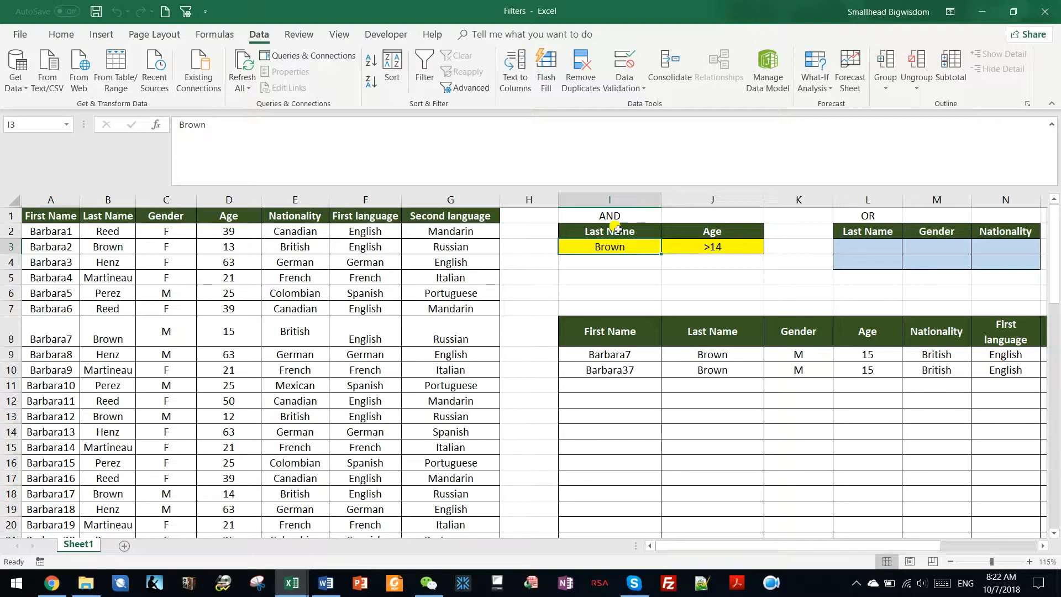
Step: Examine the OR criteria range, with its Last Name, Gender and Nationality headings in L2:N2 and the empty rows below
left_click_drag(711, 547, 754, 547)
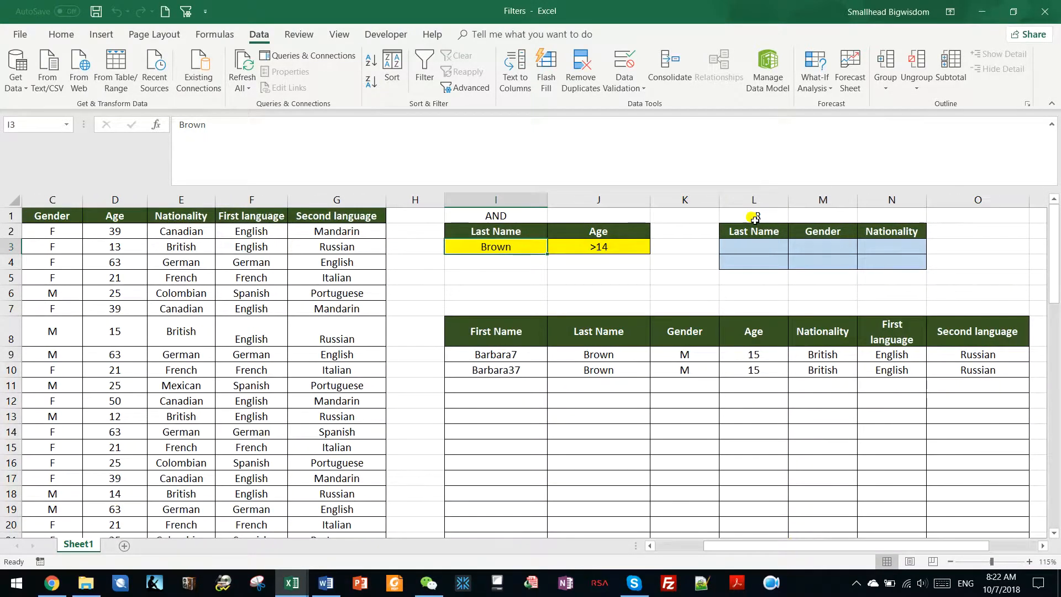
left_click(755, 219)
left_click(754, 232)
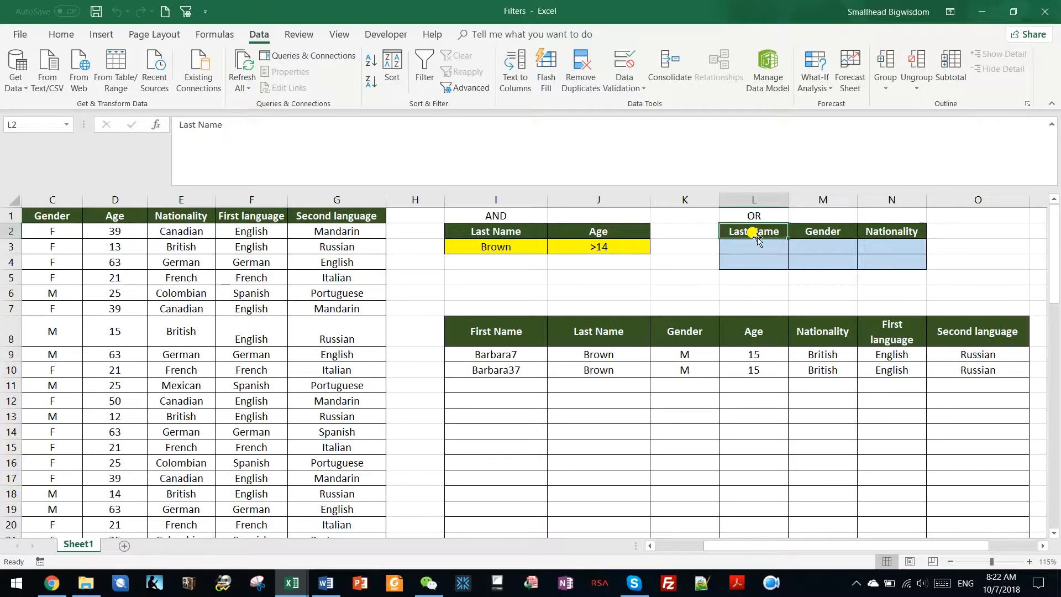
left_click(757, 249)
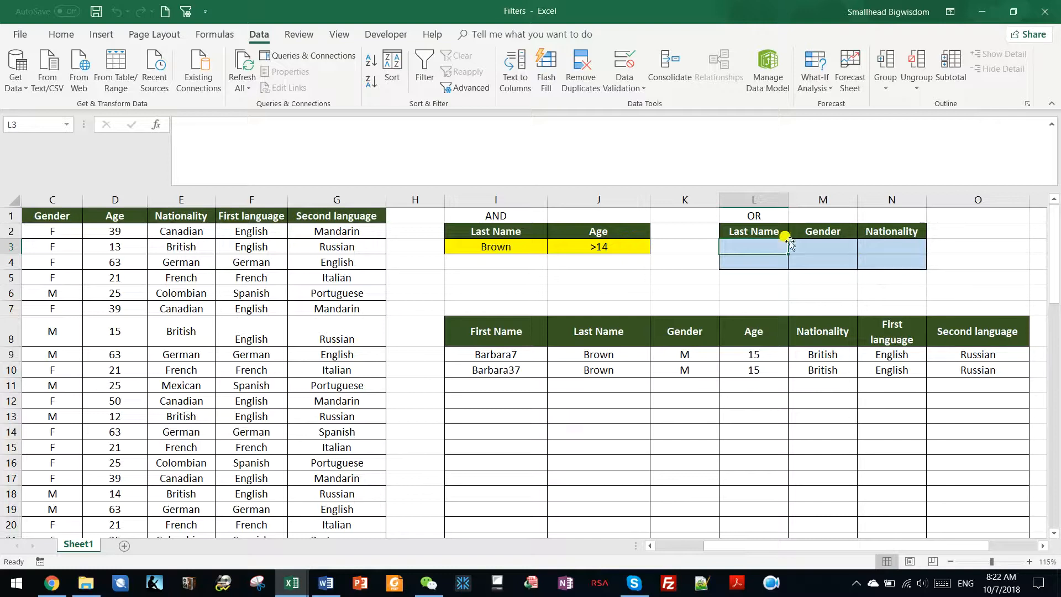
left_click_drag(757, 231, 862, 228)
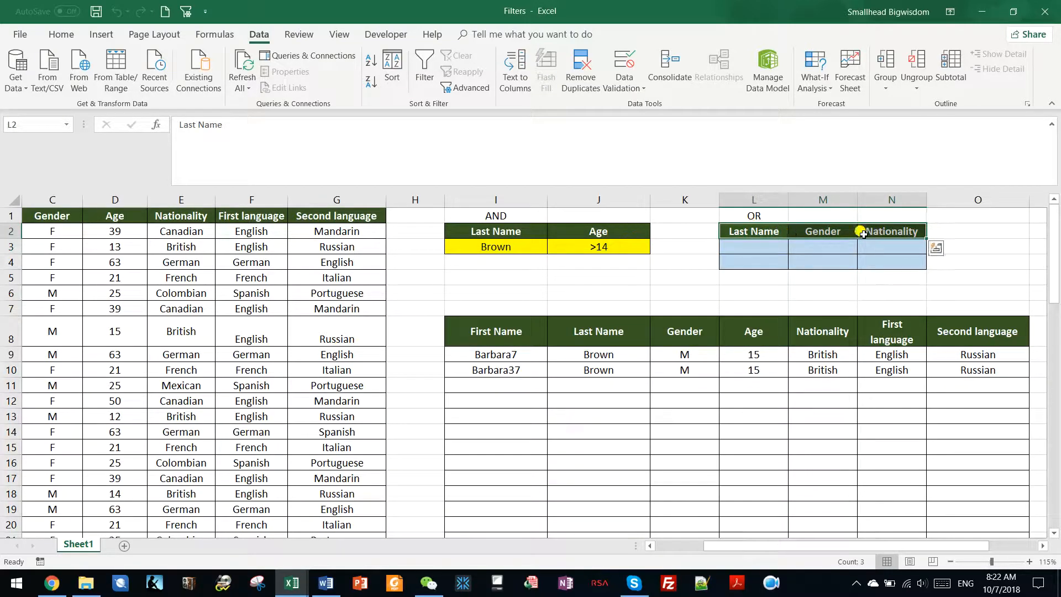
left_click(770, 244)
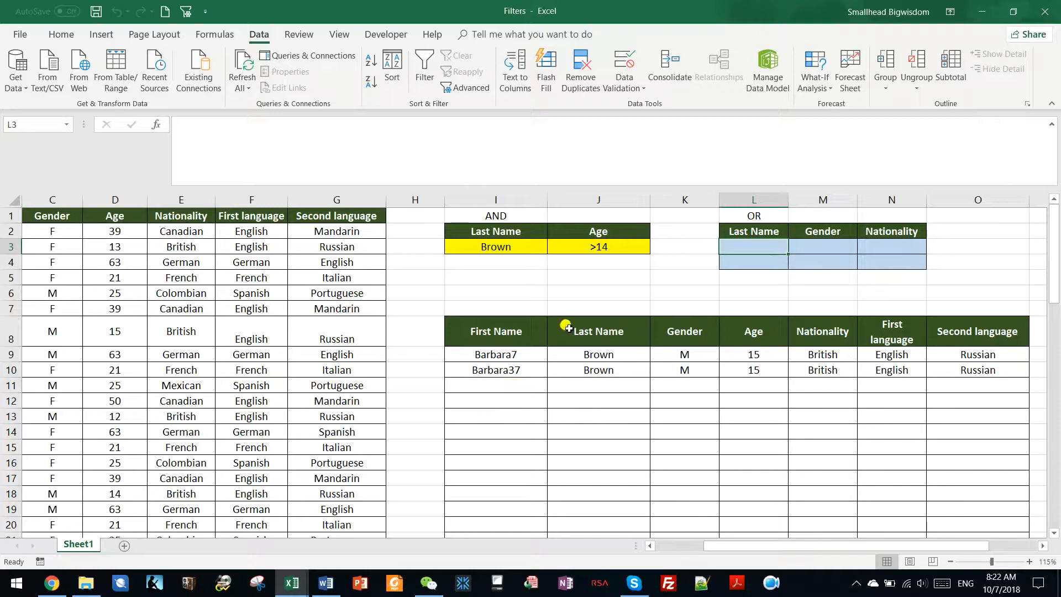
left_click_drag(765, 231, 878, 231)
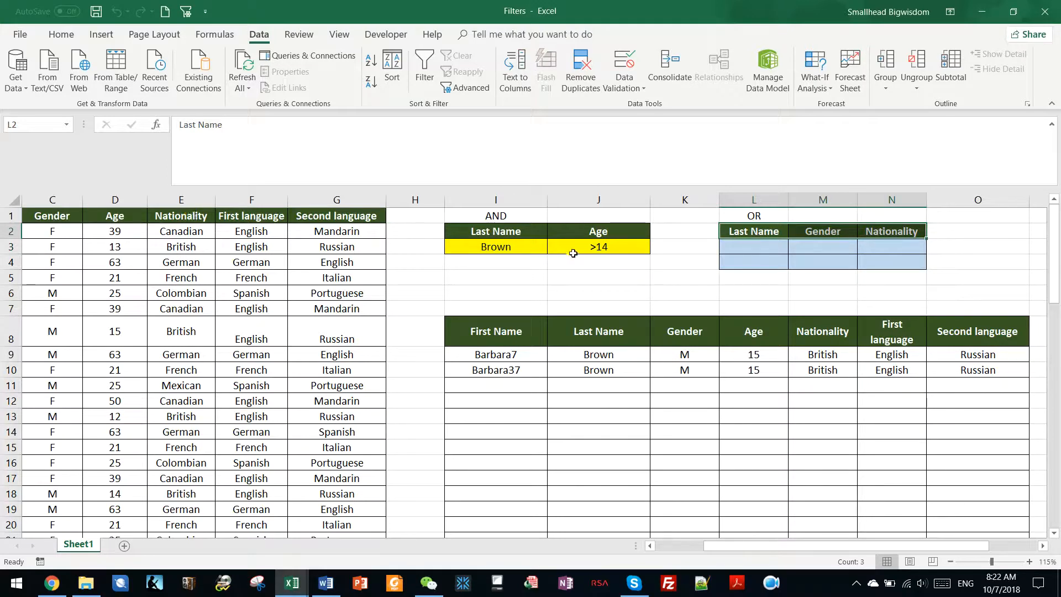
Step: Fill the first OR criteria row with a last name in L3 and the Gender M in M3
left_click(760, 248)
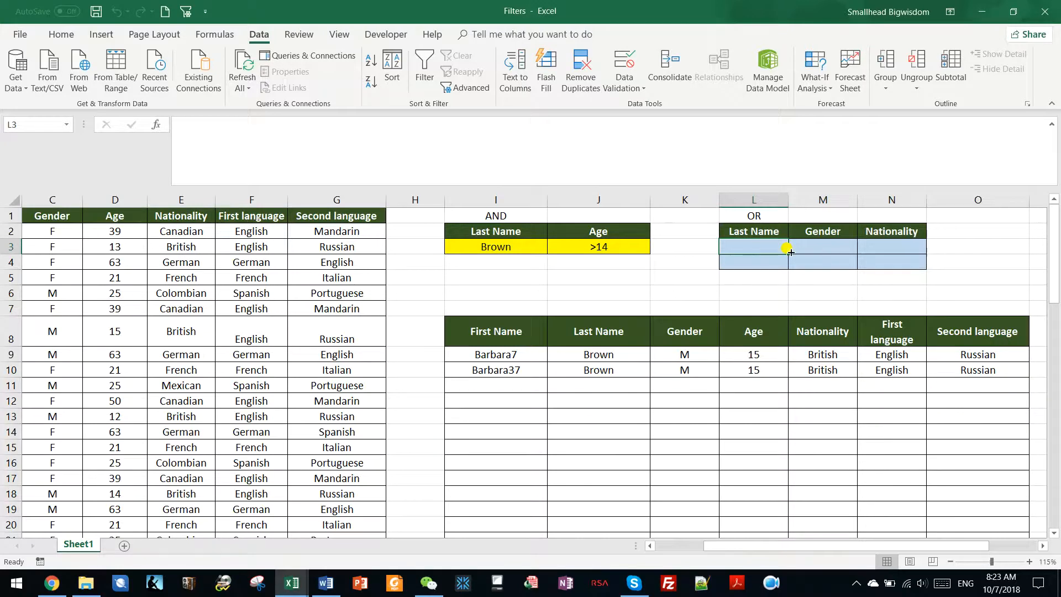
type("P")
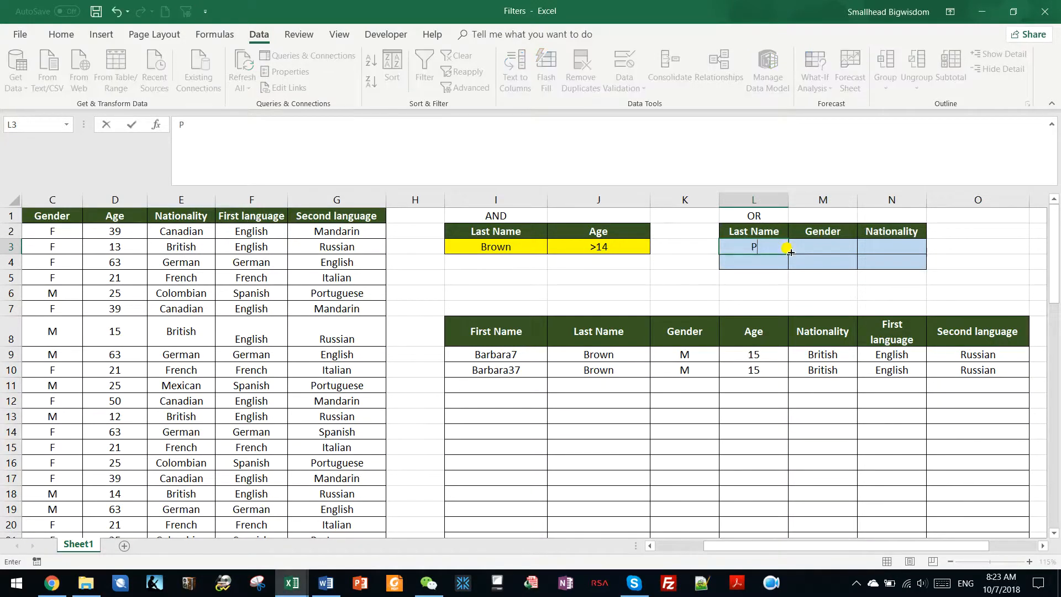
type("erez")
key("Tab")
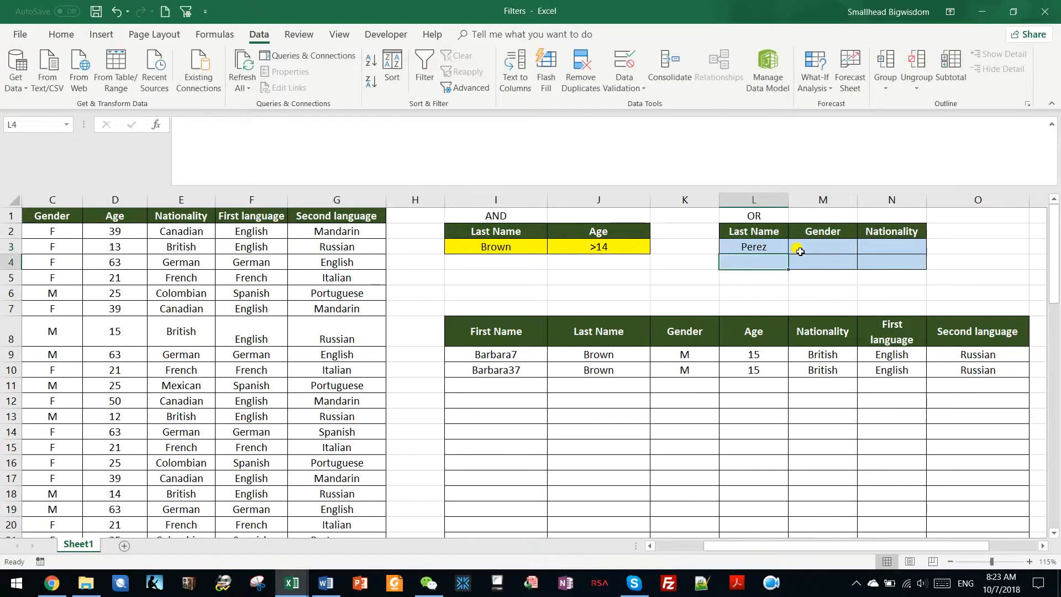
type("m")
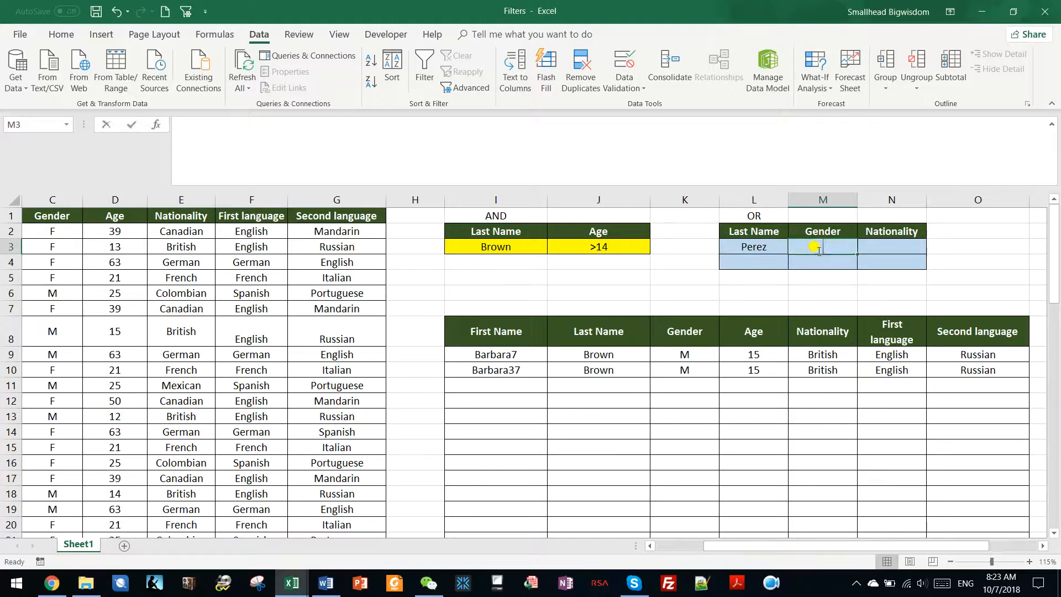
key("Caps_Lock")
key("BackSpace")
type("M")
key("Return")
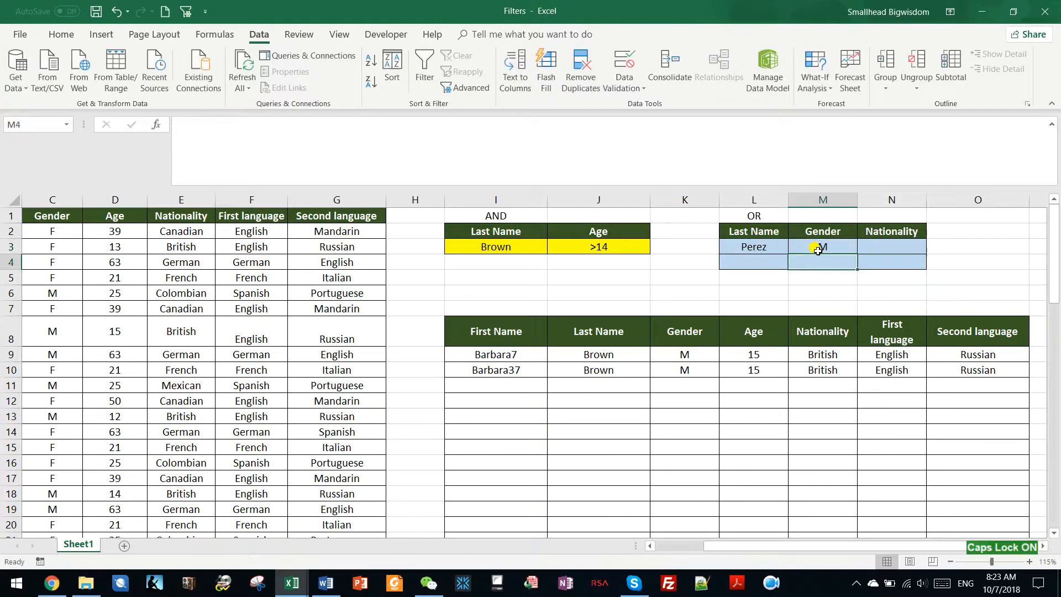
Step: Enter German as the Nationality in N4 of the second OR criteria row and review the first row's entries
left_click(875, 257)
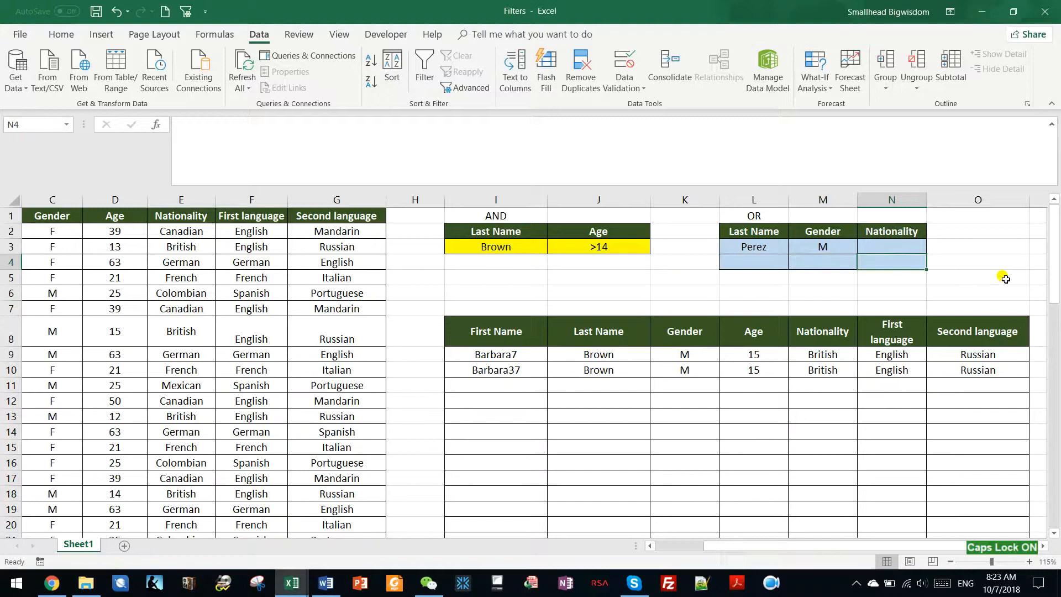
type("Ger")
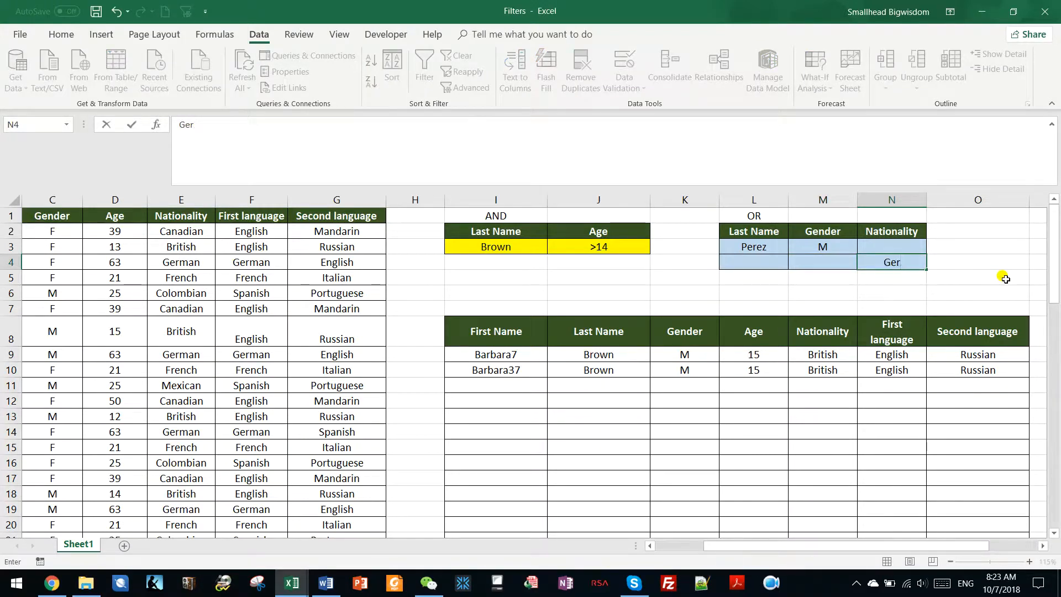
key("Caps_Lock")
type("man")
key("Return")
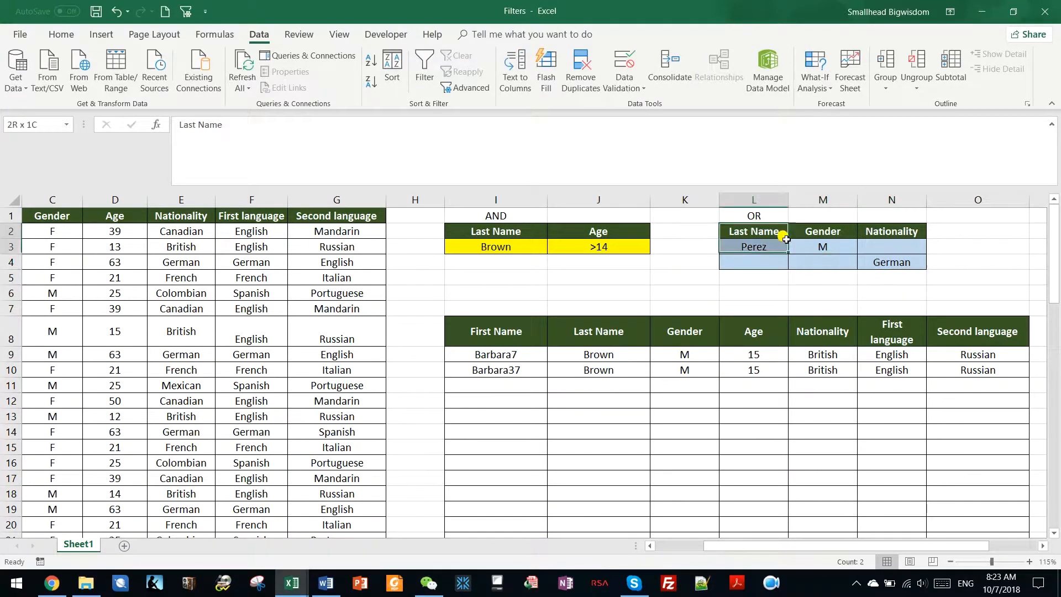
left_click(767, 247)
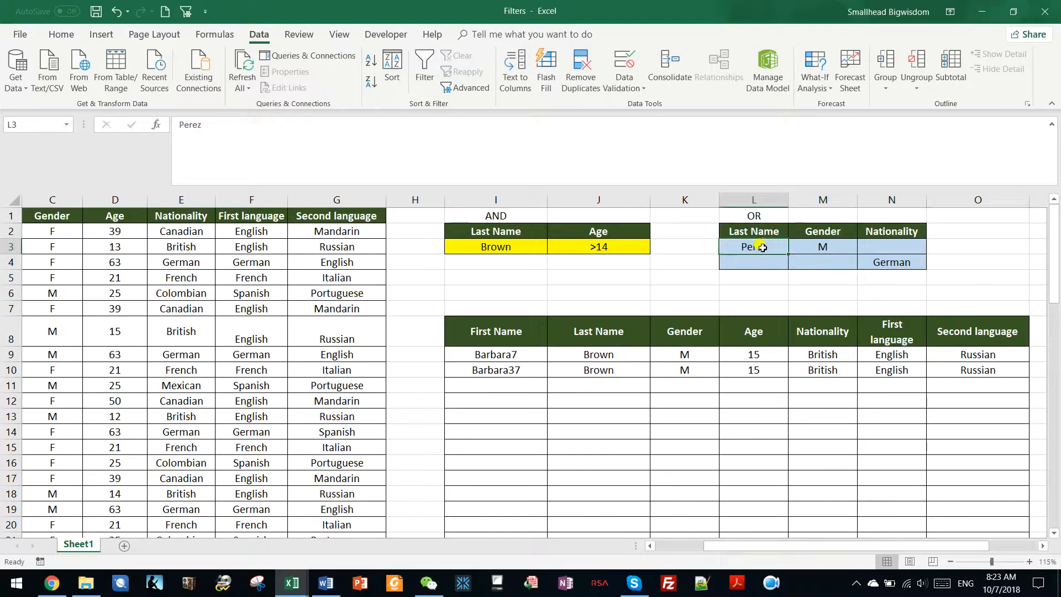
left_click(808, 245)
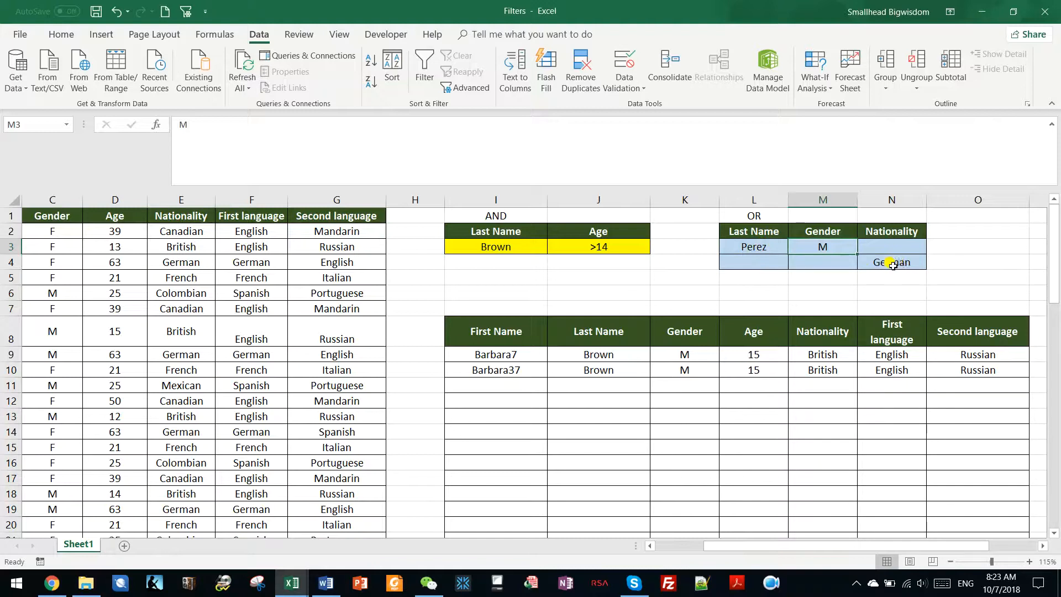
Step: Set up an Advanced Filter that copies to another location, using A1:G61 as the list range
left_click(478, 91)
left_click(700, 392)
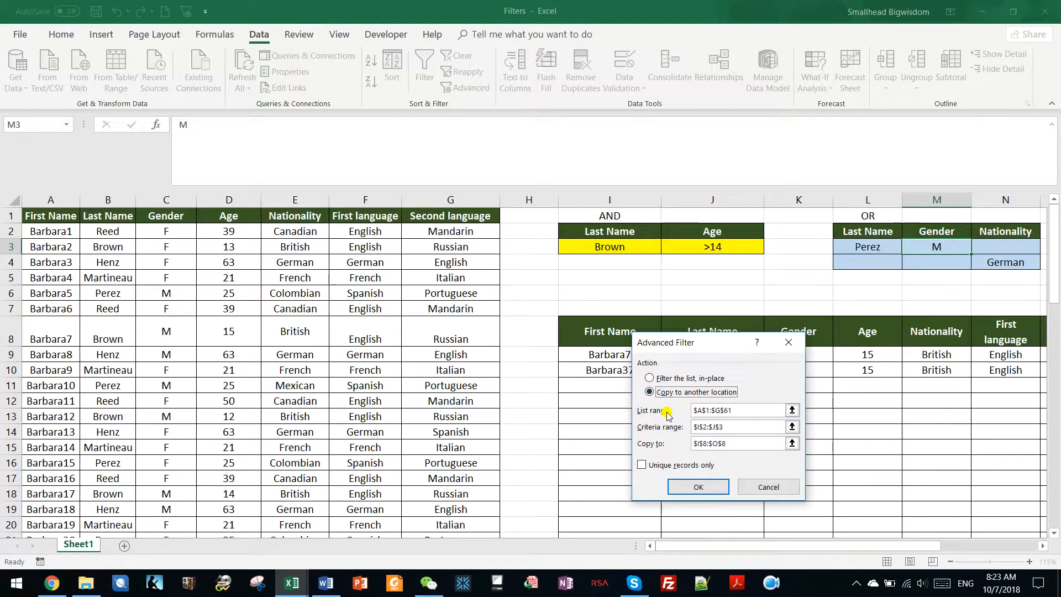
left_click(738, 411)
key("BackSpace")
key("BackSpace")
type("61")
key("Tab")
Step: Set the criteria range to L2:N4 and run the filter, copying the results to I8:O8
left_click(793, 428)
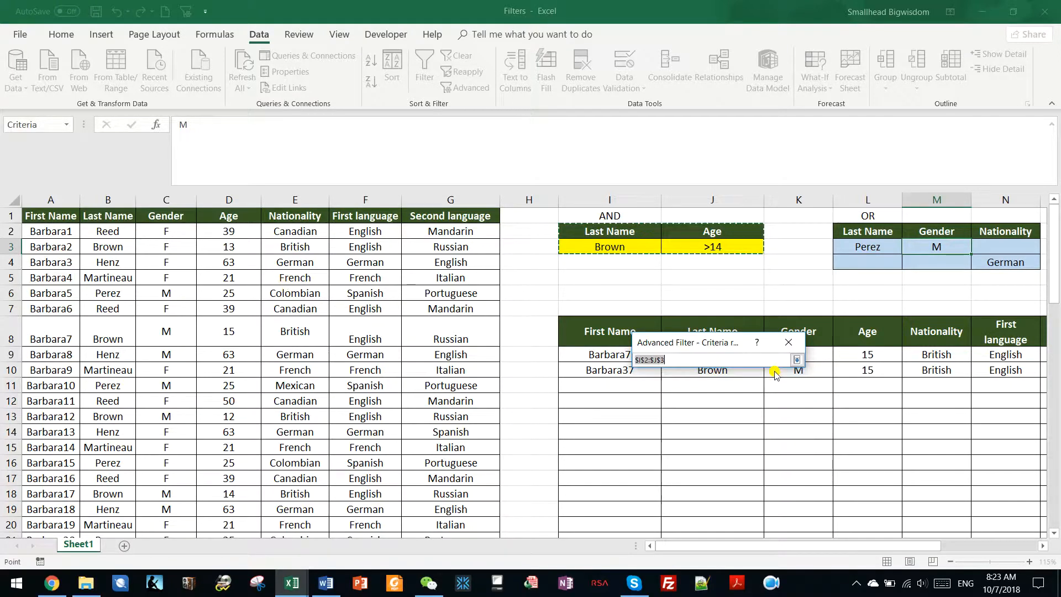
left_click_drag(871, 238, 716, 265)
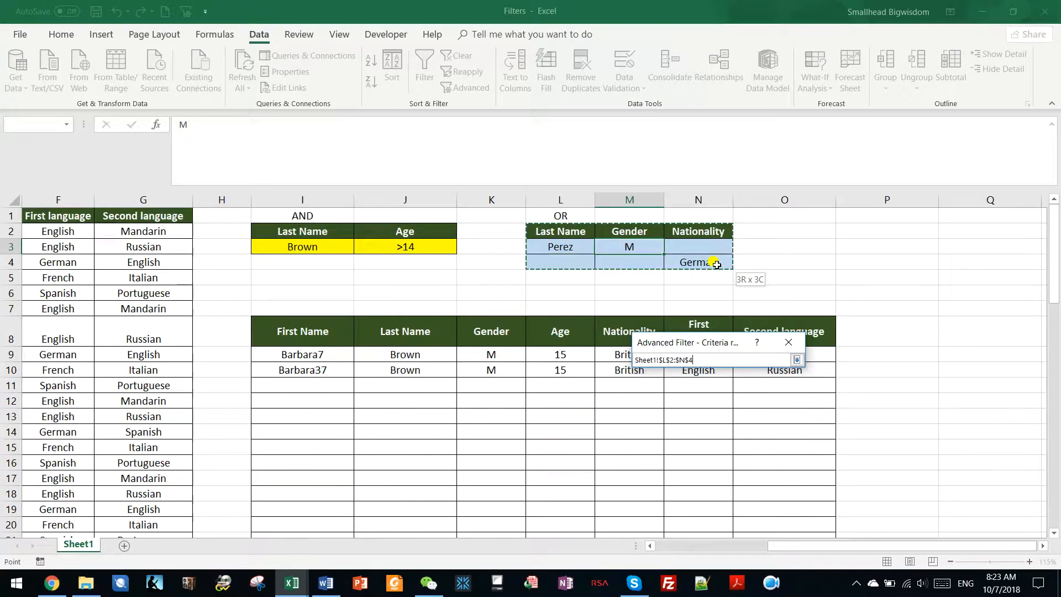
left_click_drag(716, 265, 716, 265)
left_click(796, 360)
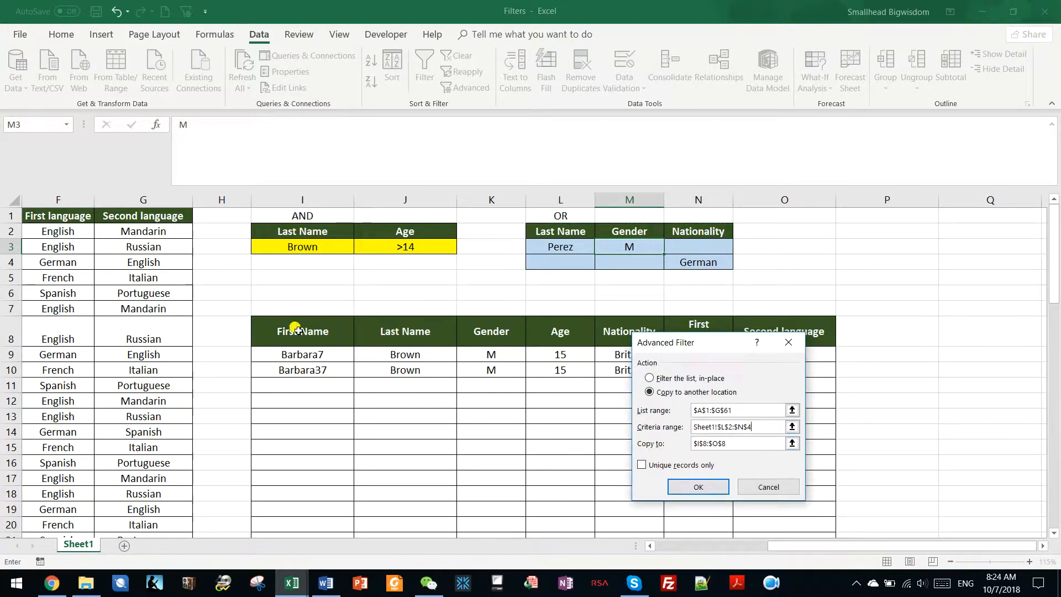
left_click(696, 486)
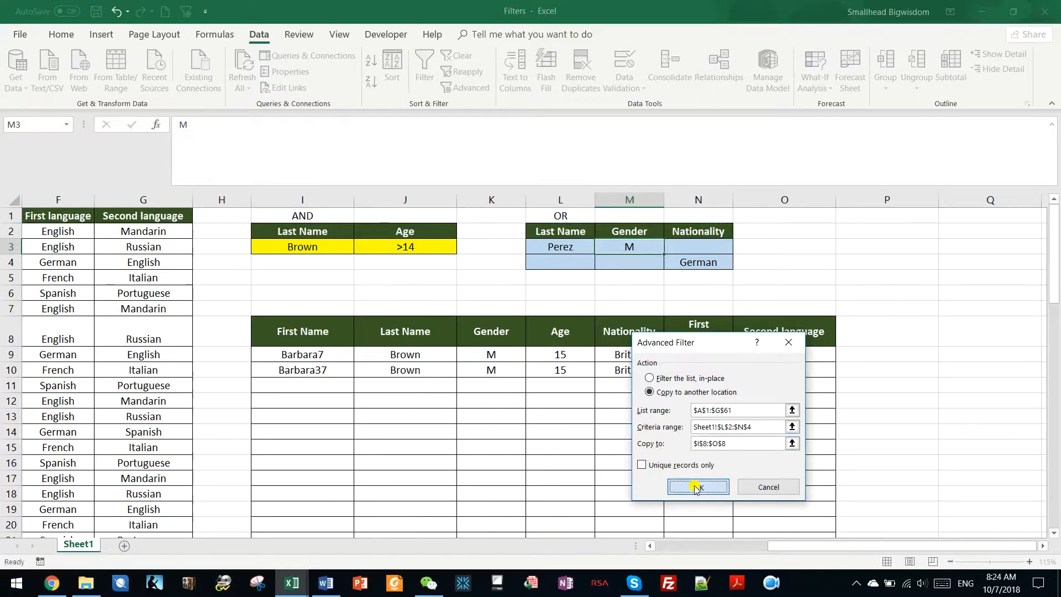
Step: Examine the copied records below I8:O8 and compare their last names, genders and nationalities with the OR criteria
scroll(477, 409, "down", 1)
scroll(476, 409, "down", 2)
scroll(476, 409, "up", 3)
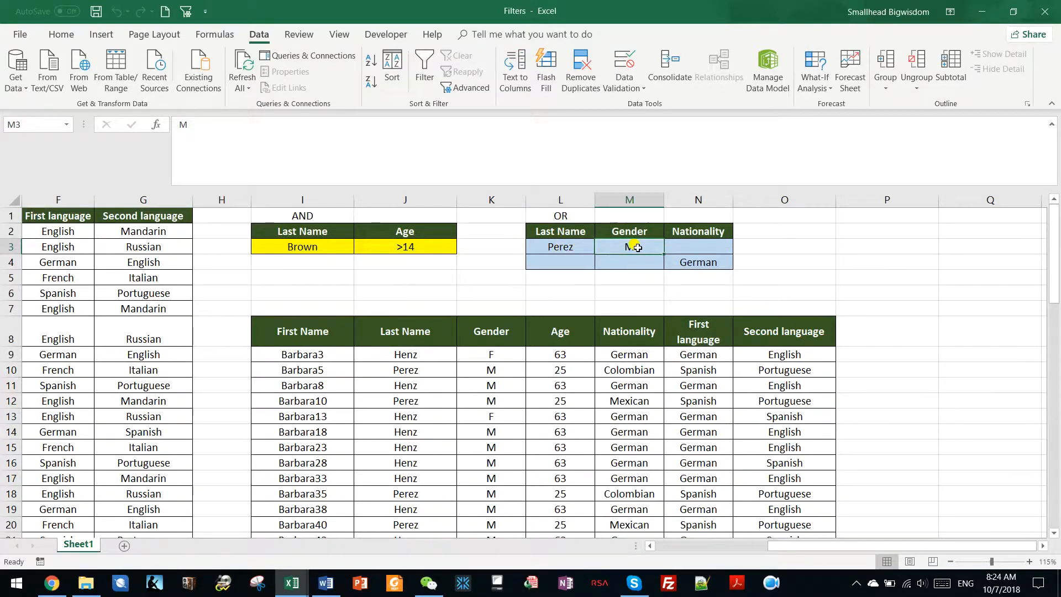
left_click_drag(422, 370, 479, 365)
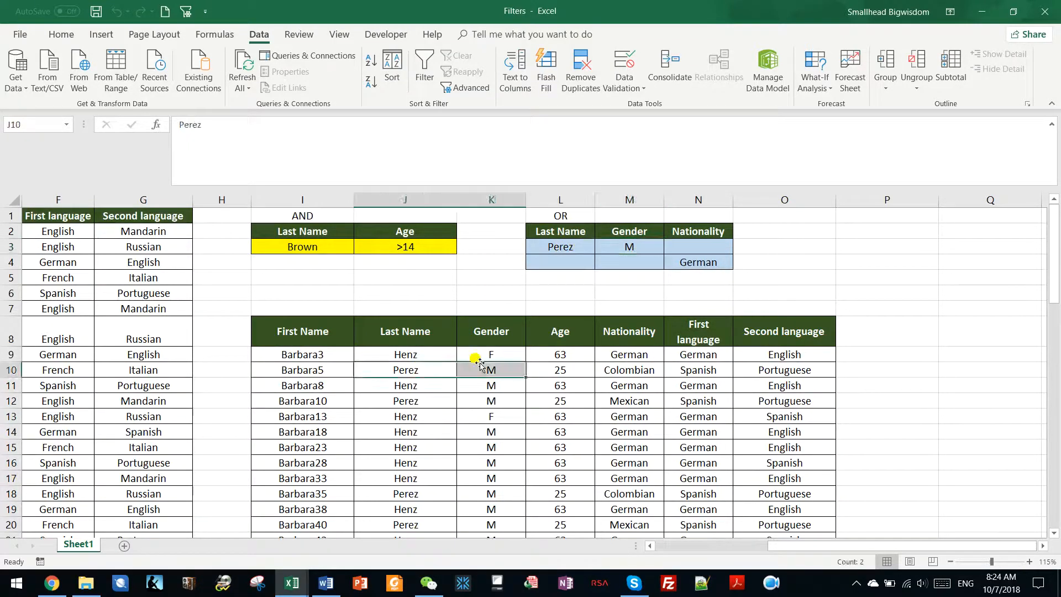
left_click_drag(417, 400, 481, 400)
left_click_drag(413, 498, 486, 494)
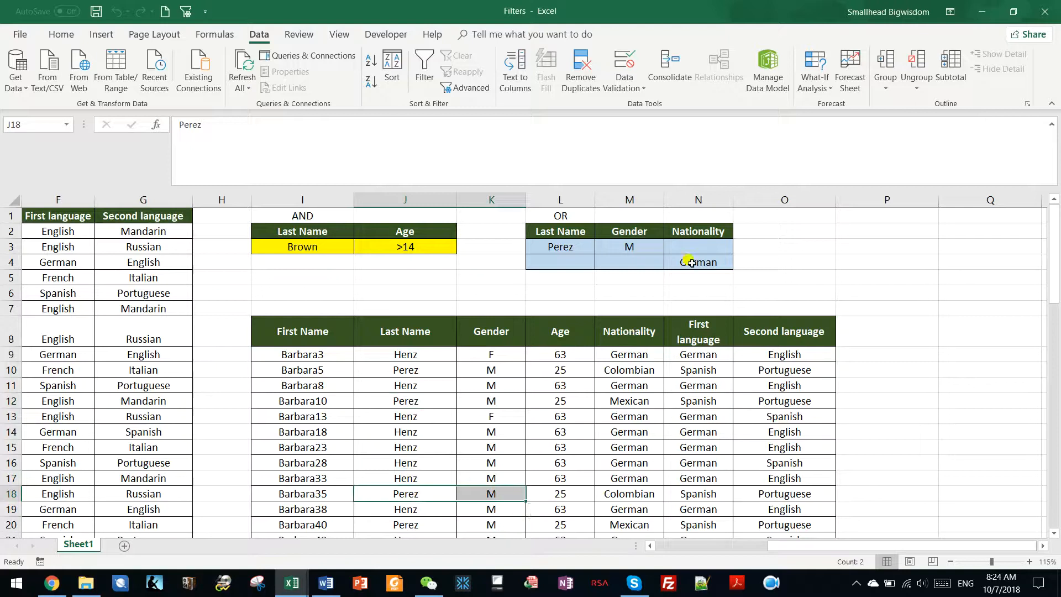
left_click(655, 249)
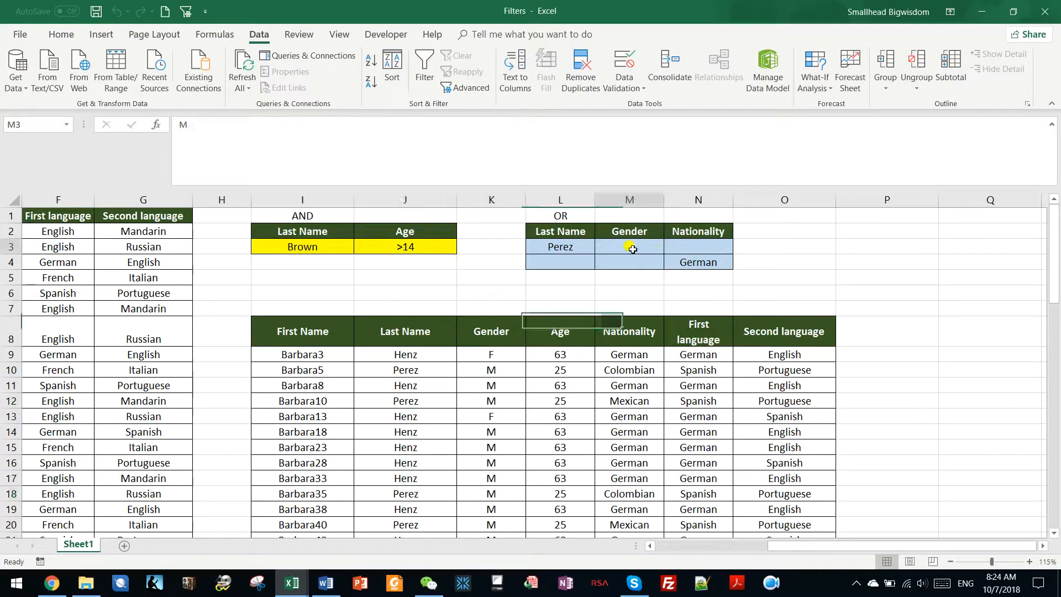
left_click(683, 261)
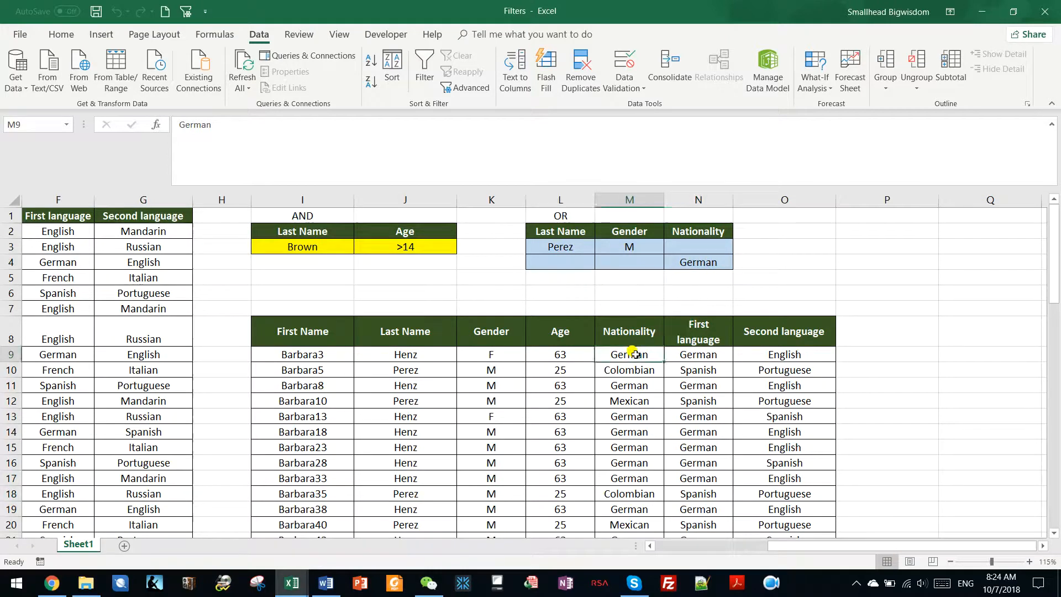
left_click(413, 356)
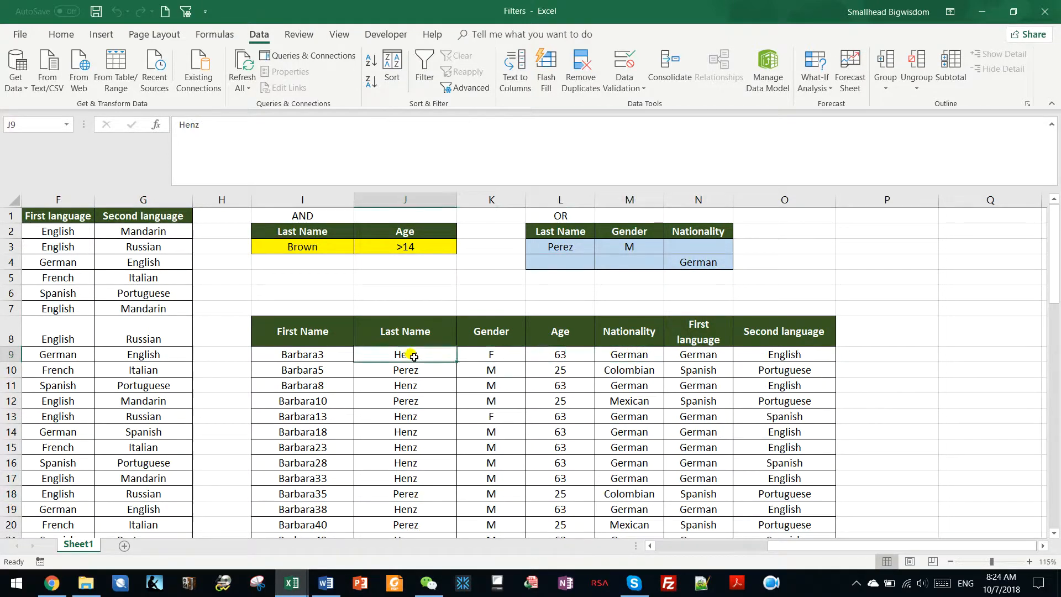
left_click(634, 389)
Step: Add F as the Gender in M4, next to German, and review both OR criteria rows
left_click(639, 262)
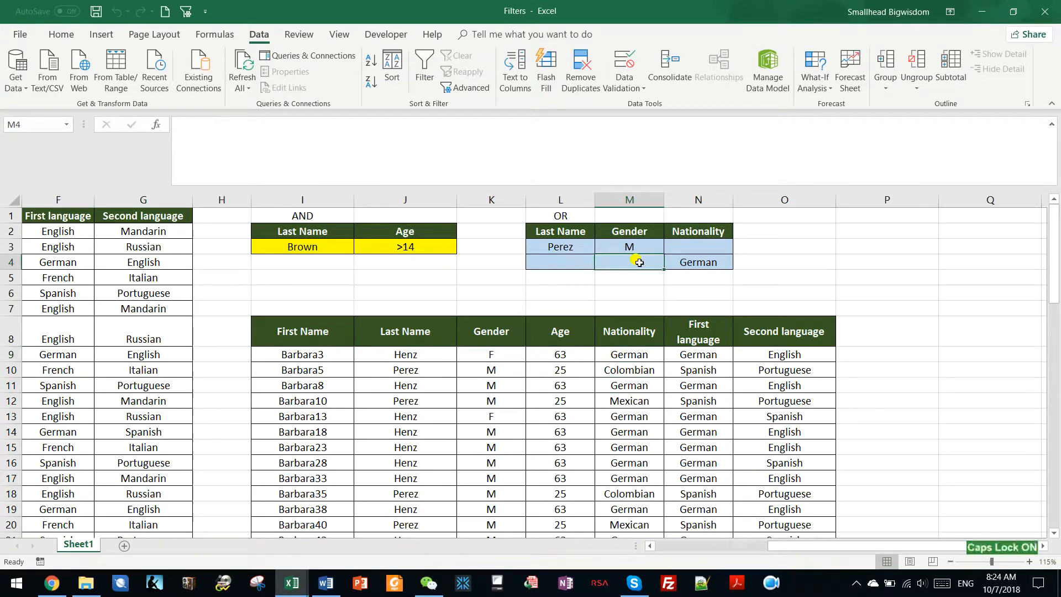
type("F")
left_click(634, 367)
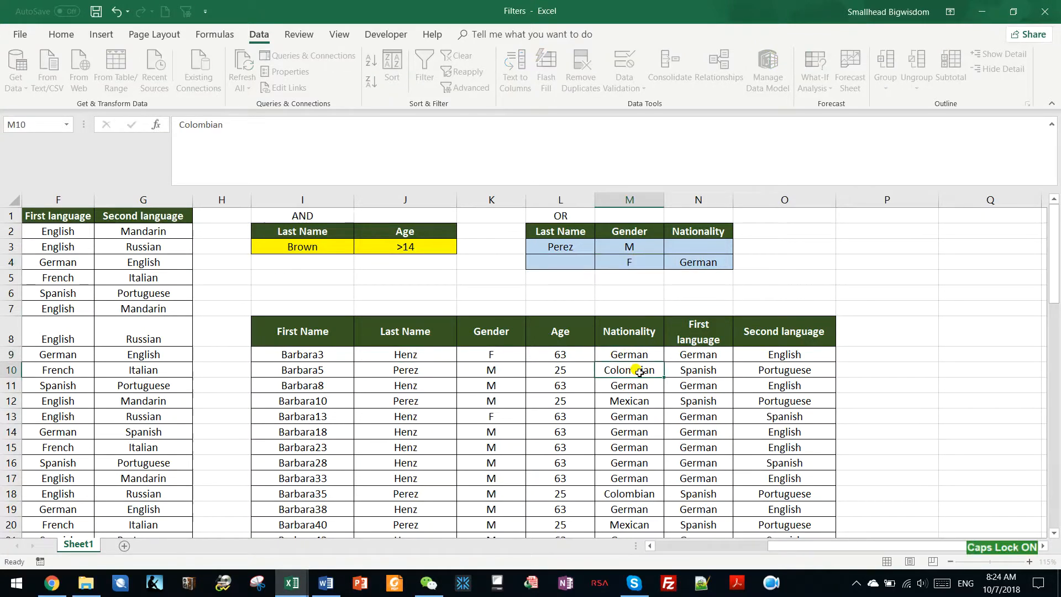
left_click(564, 247)
left_click_drag(564, 246, 624, 245)
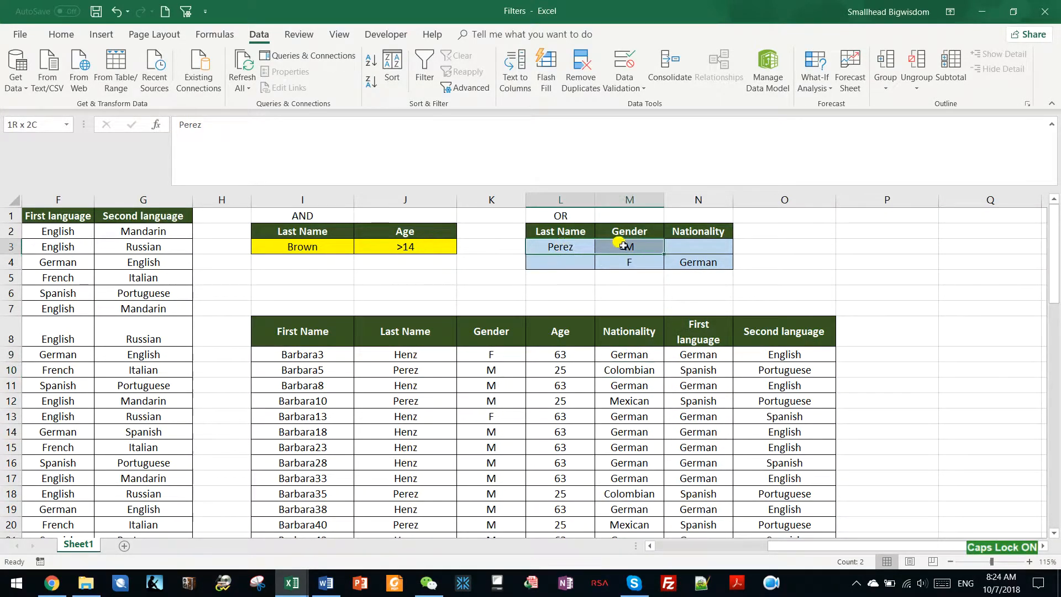
left_click(623, 245)
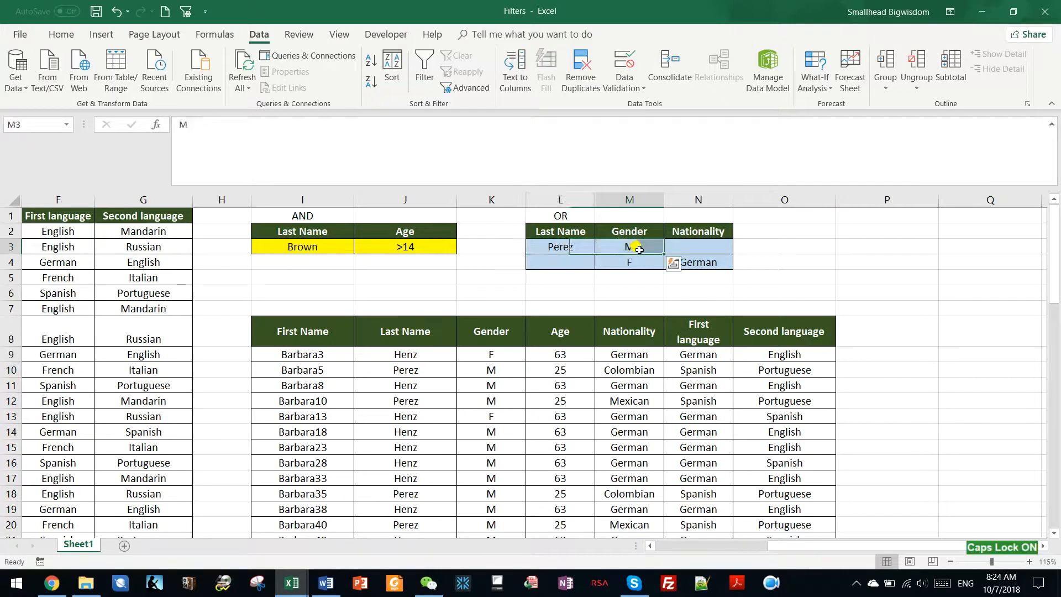
left_click(699, 260)
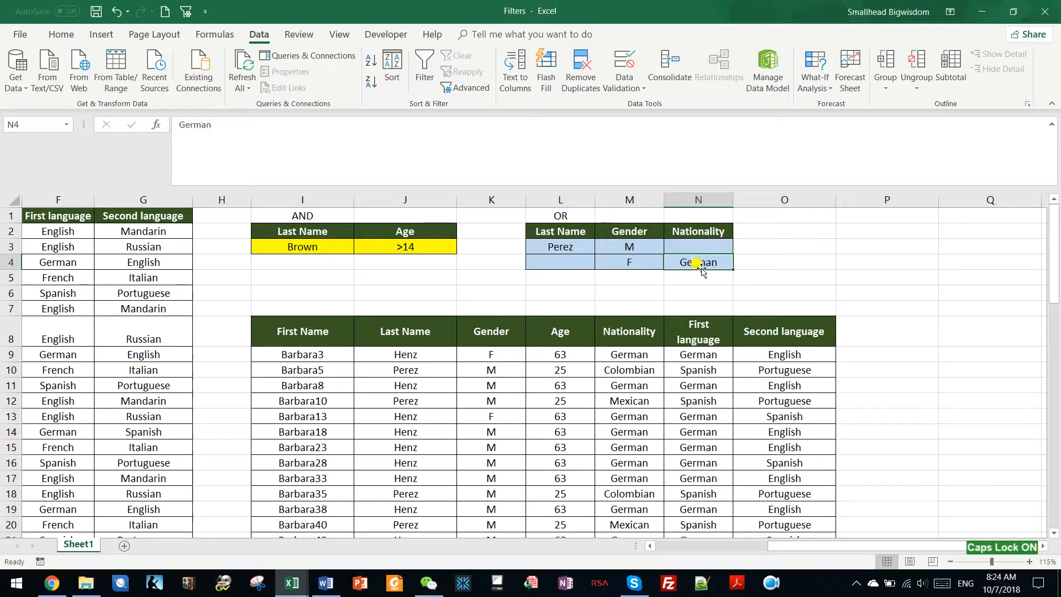
left_click(635, 260)
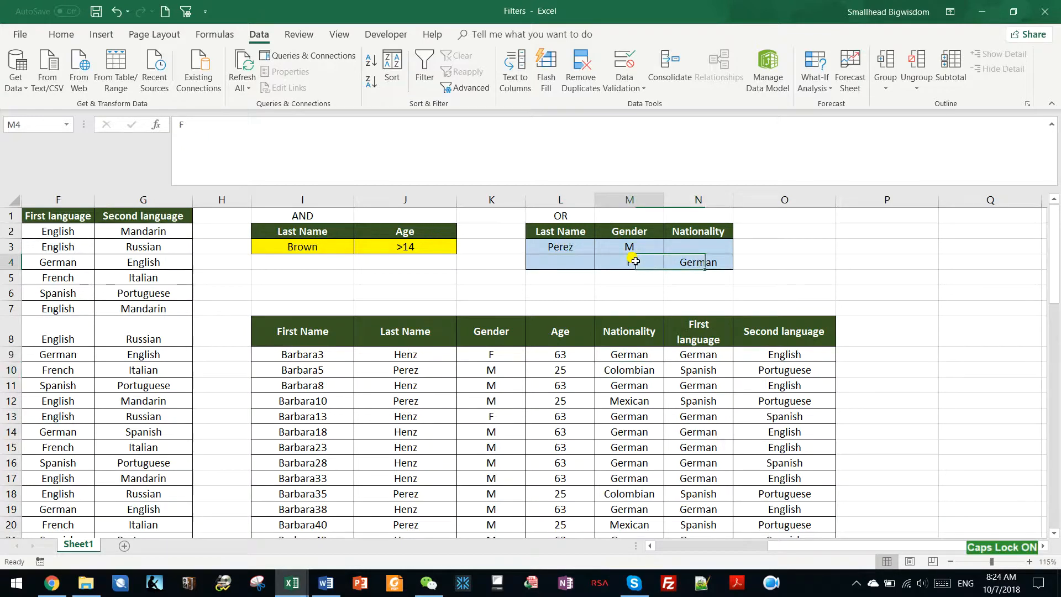
Step: Rerun the Advanced Filter on A1:G61 with criteria L2:N4, copying the results to another location at I8:O8
left_click(469, 86)
left_click(660, 391)
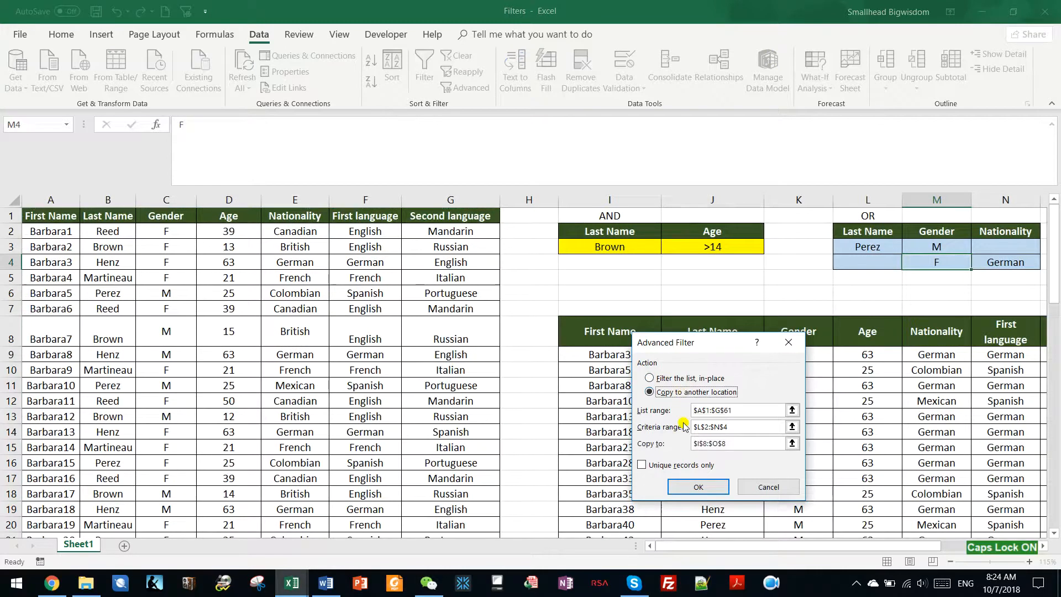
left_click(698, 486)
left_click(713, 376)
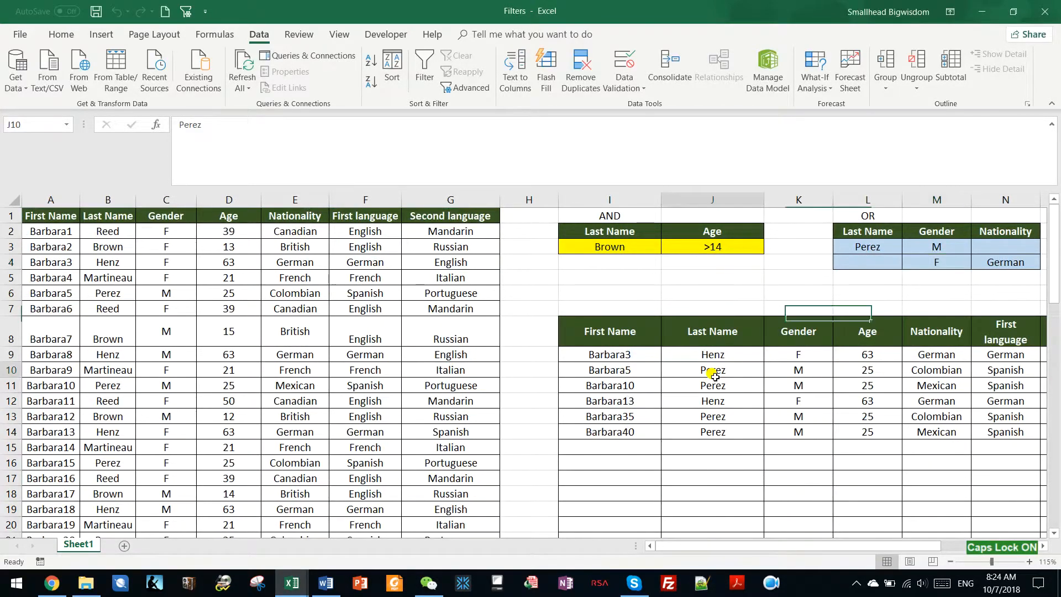
Step: Run the Advanced Filter on A1:G61 with the AND criteria range I2:J3, copying the results to I8:O8
left_click_drag(757, 544, 832, 544)
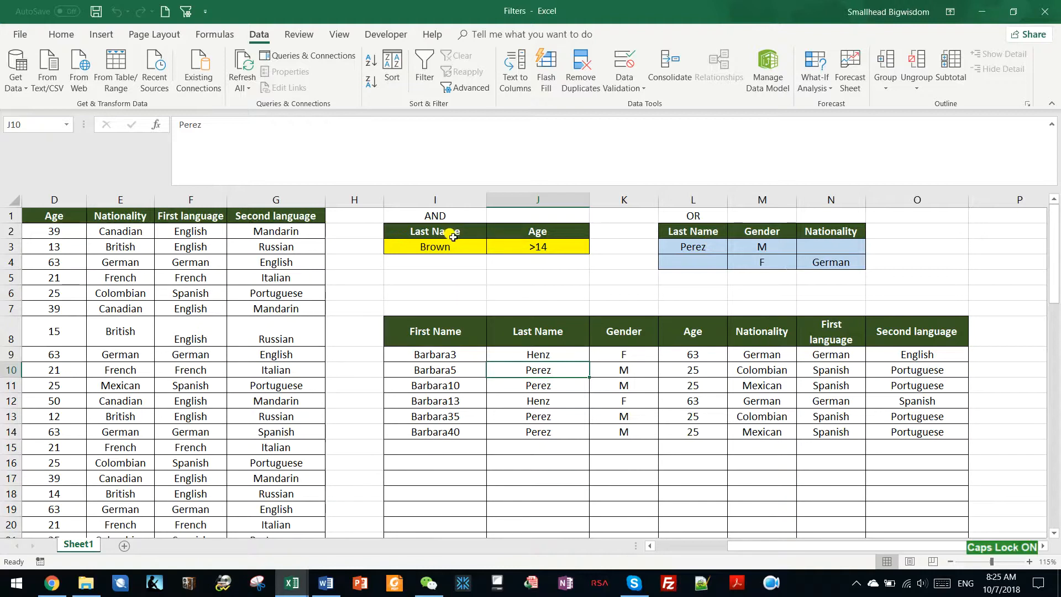
left_click(458, 88)
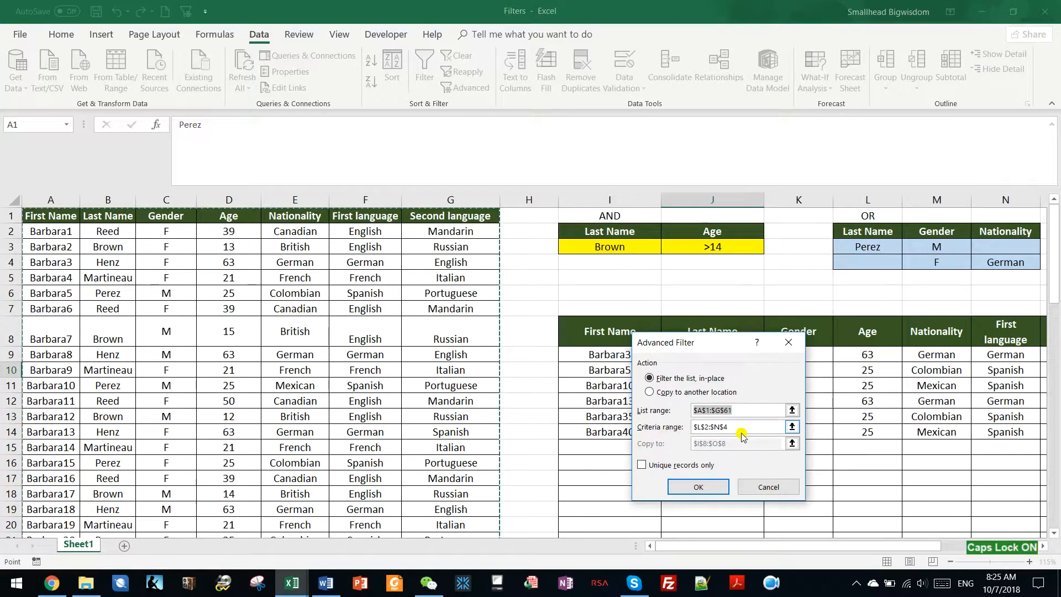
left_click(792, 427)
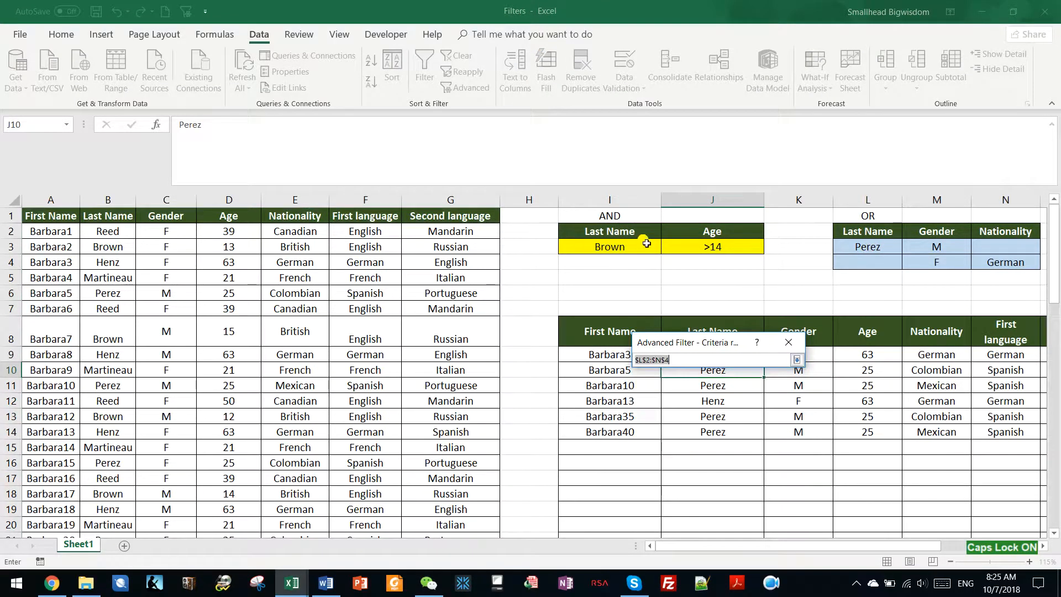
left_click_drag(611, 231, 713, 247)
left_click(797, 359)
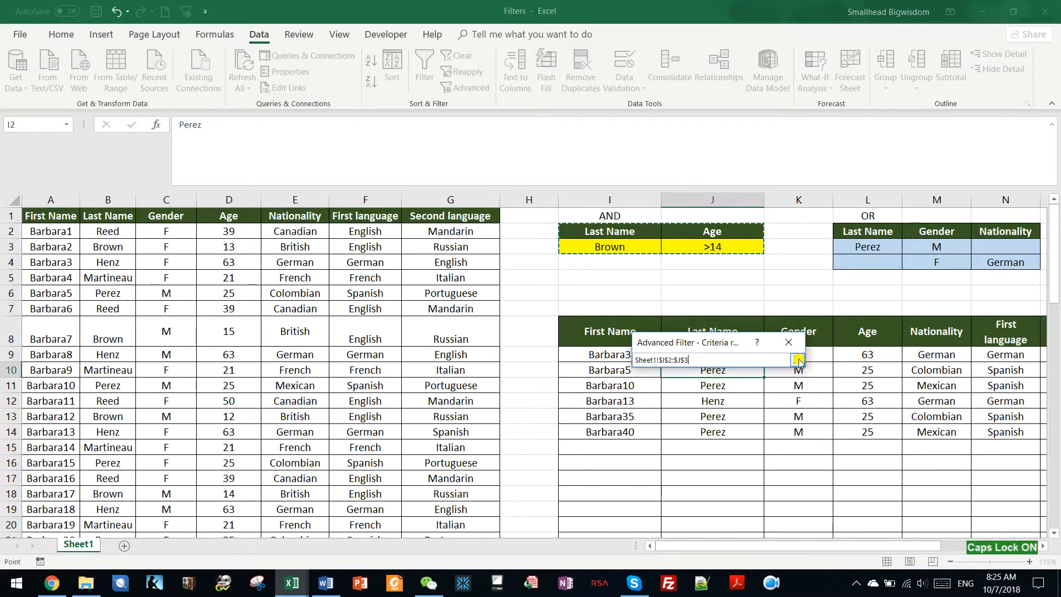
left_click(666, 391)
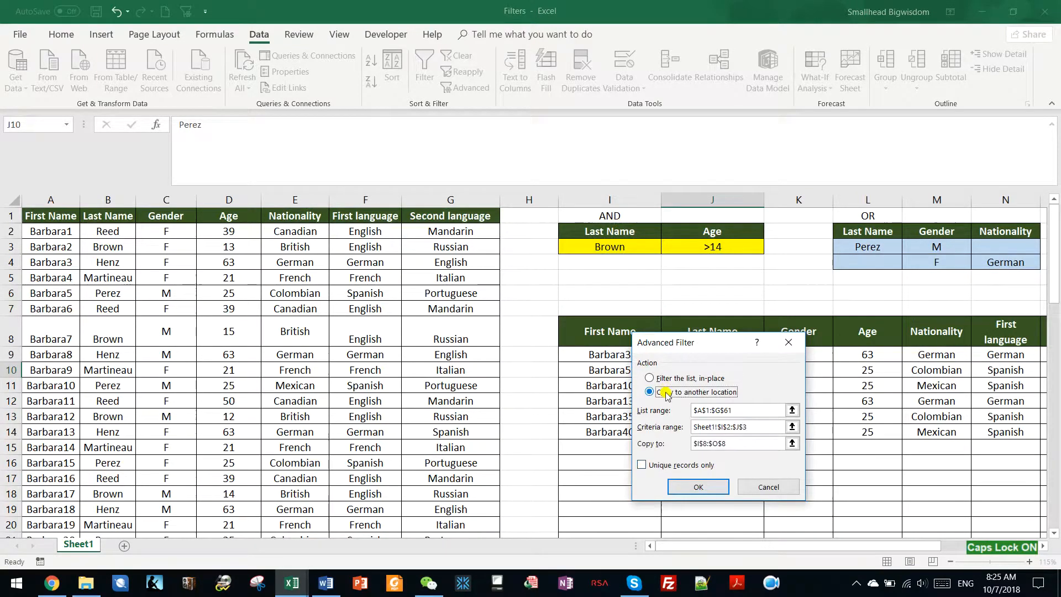
left_click(694, 488)
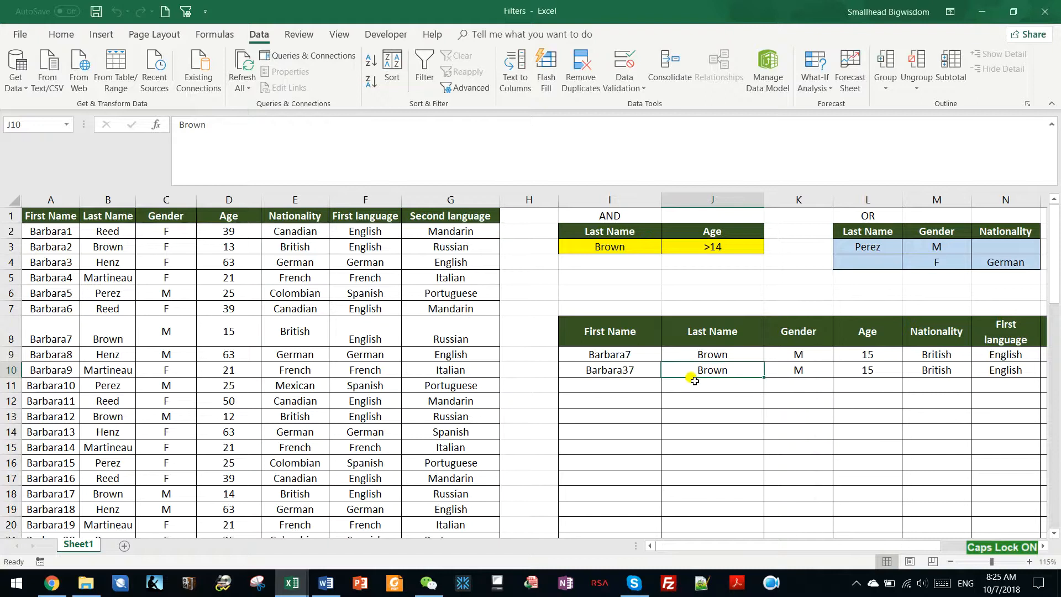
left_click(653, 355)
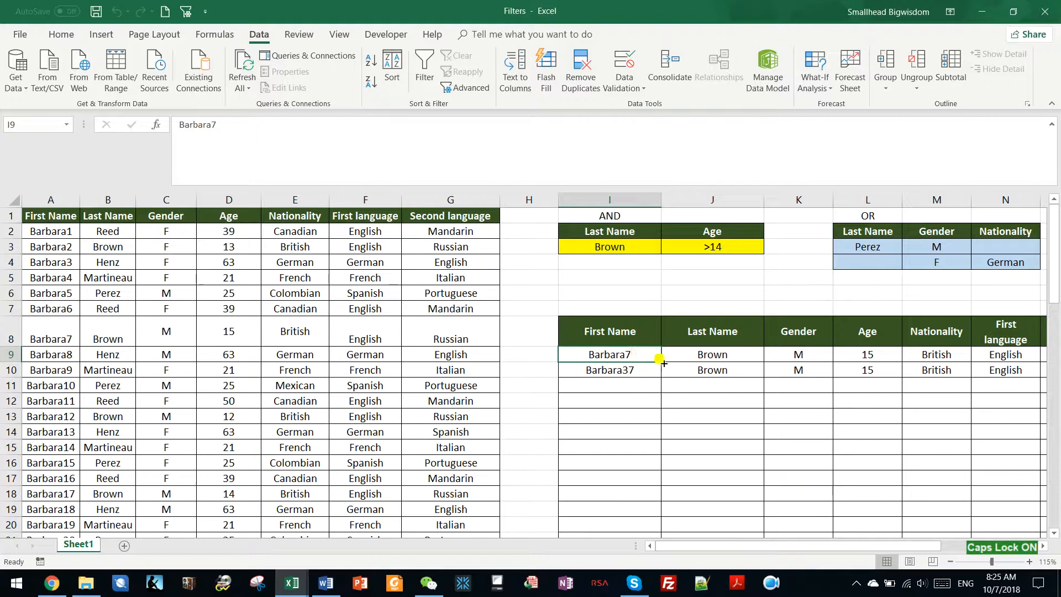
left_click(380, 281)
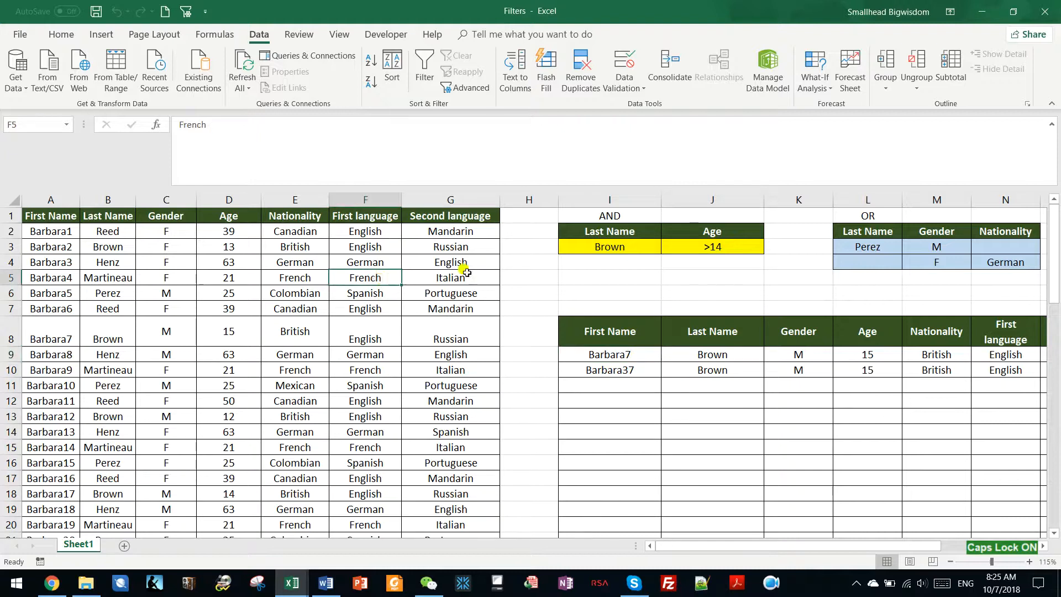
Step: Remove the Advanced Filter command from the Quick Access Toolbar
left_click(204, 14)
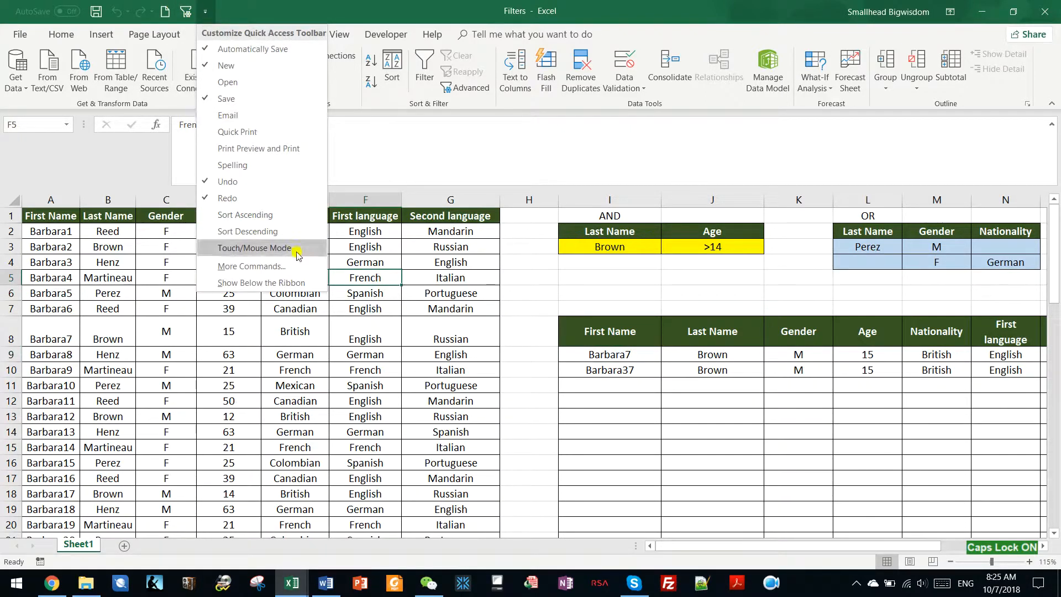
left_click(251, 5)
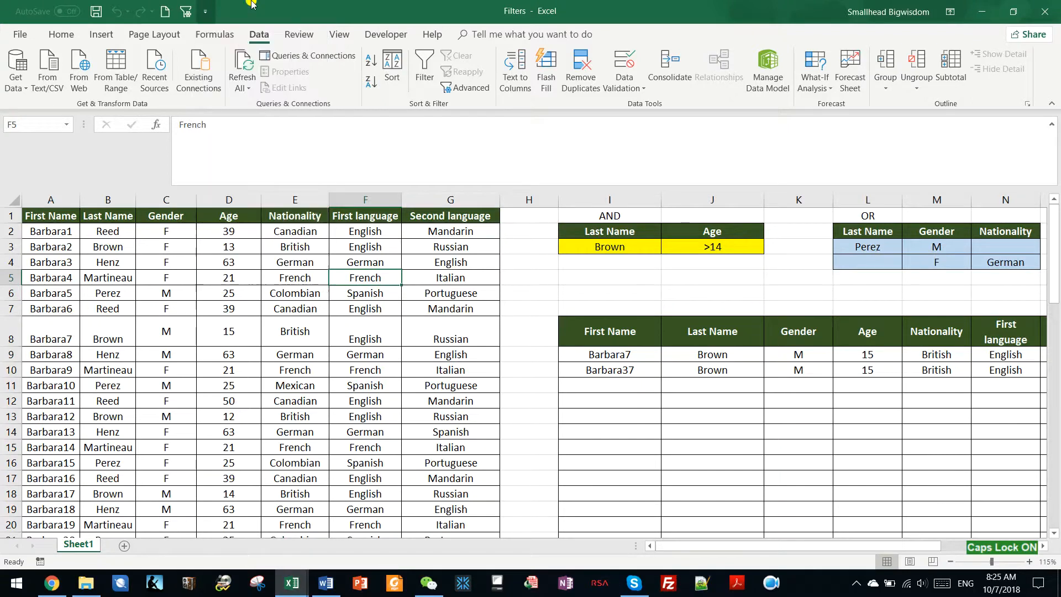
right_click(186, 12)
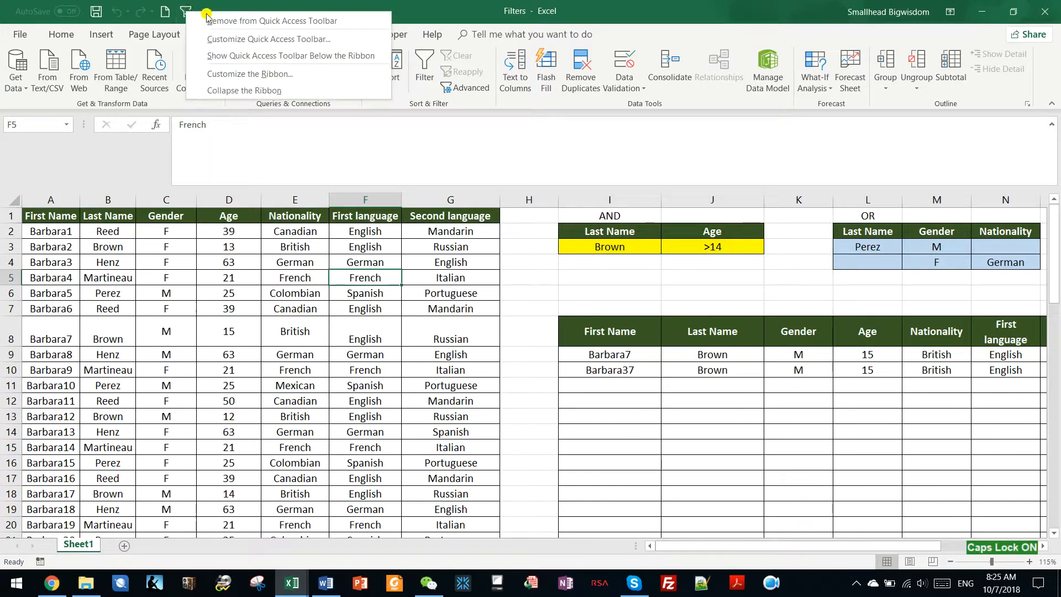
left_click(283, 22)
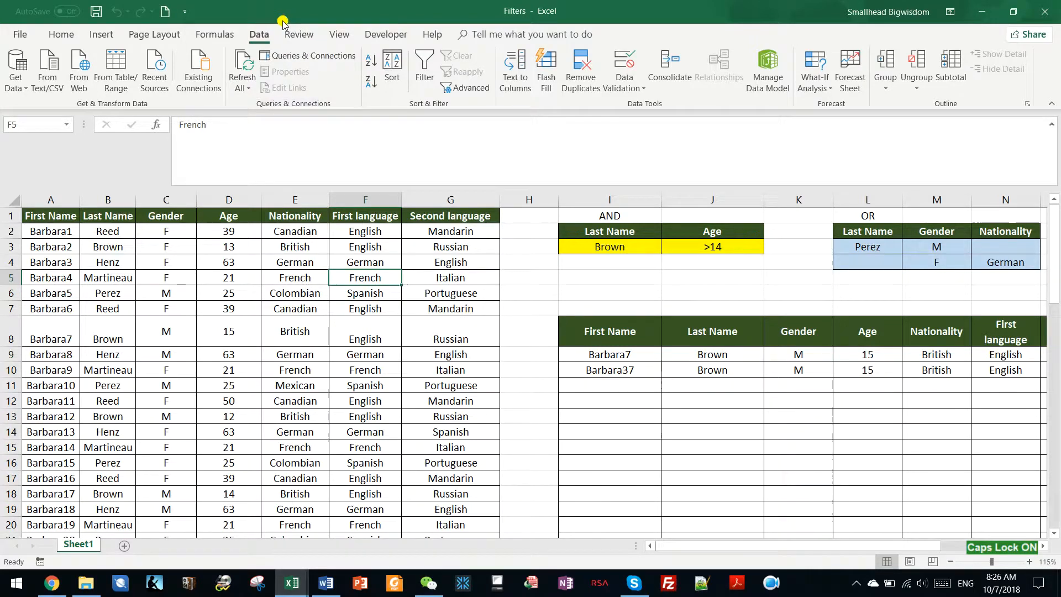
Step: Add the Advanced Filter command from All Commands to the Quick Access Toolbar for all documents
left_click(185, 11)
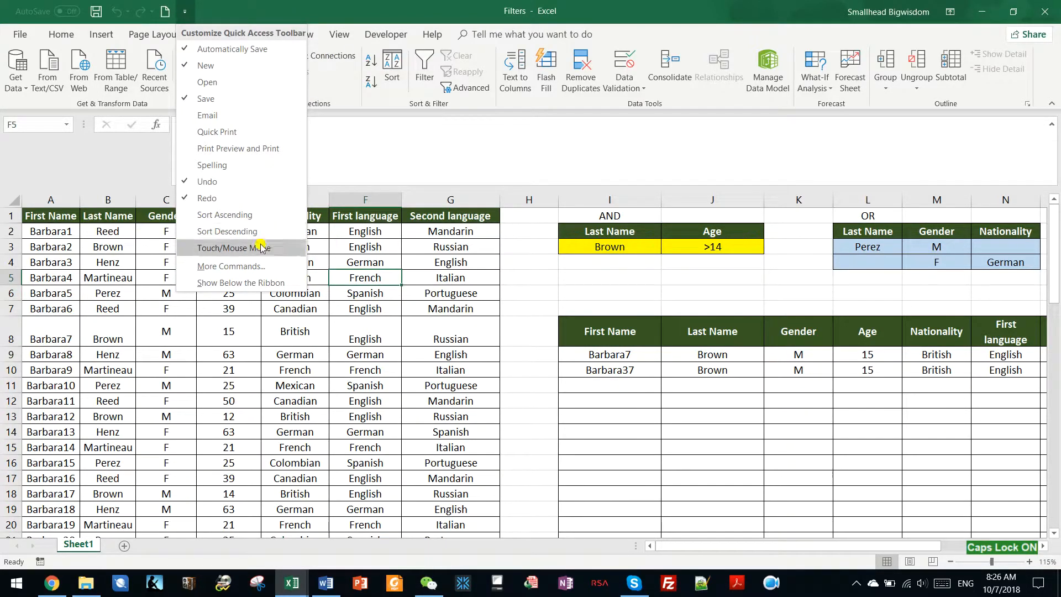
left_click(282, 270)
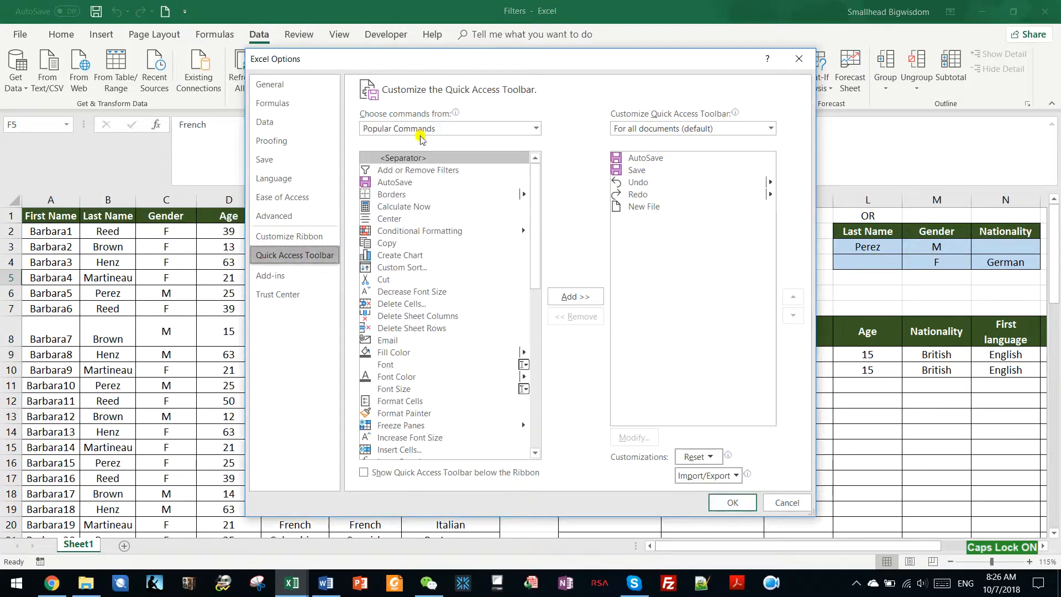
left_click(432, 130)
left_click(399, 170)
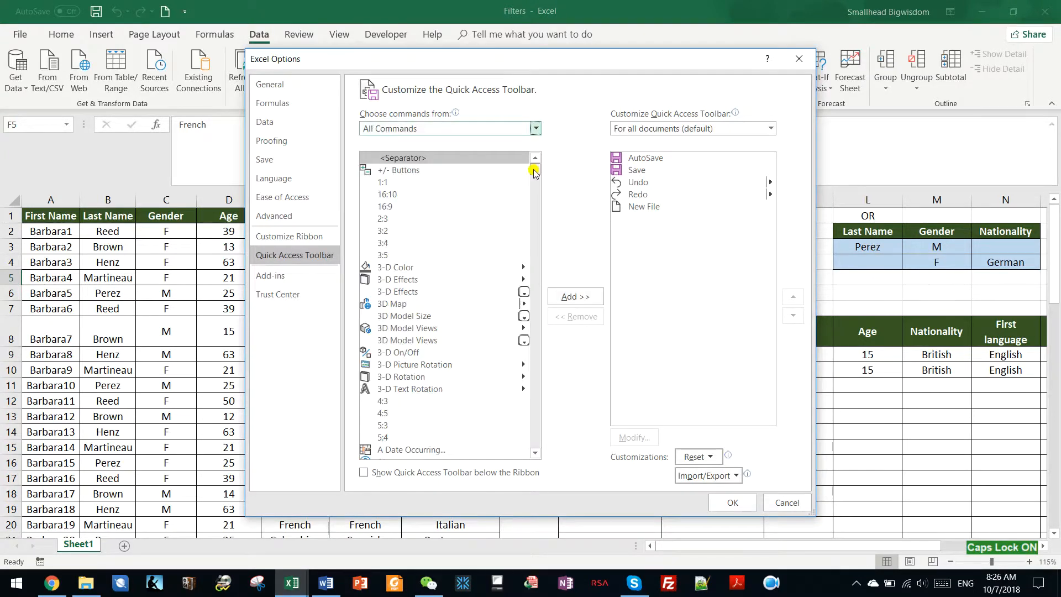
scroll(534, 188, "down", 15)
scroll(440, 257, "up", 4)
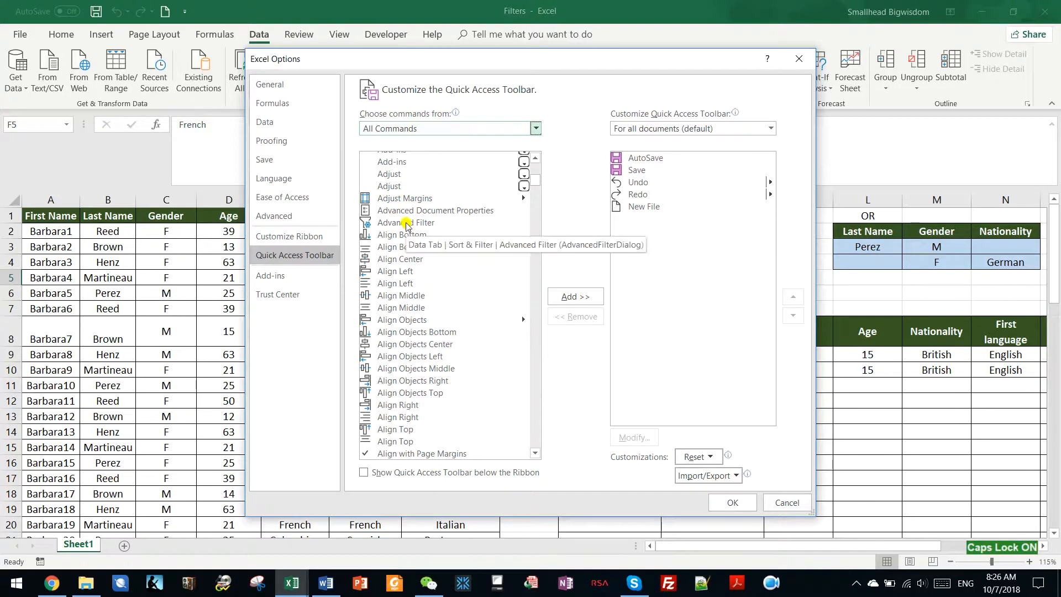
double_click(406, 223)
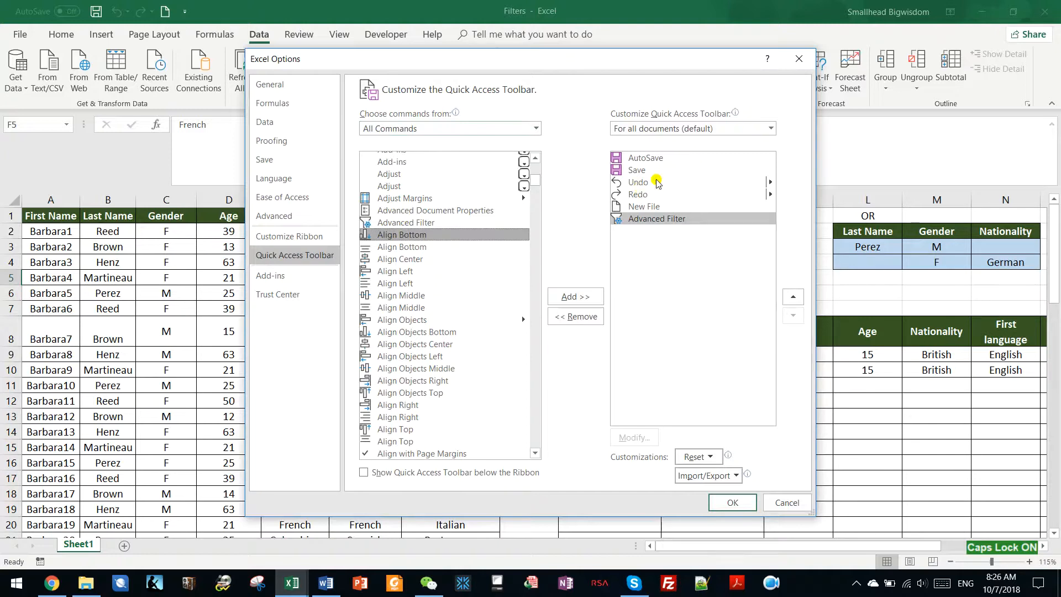
left_click(739, 504)
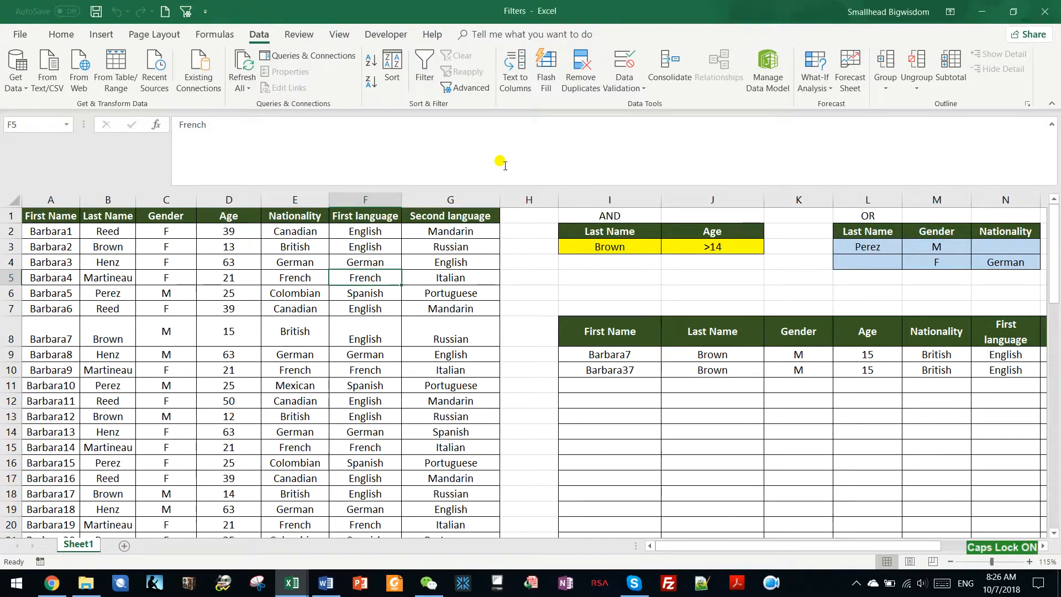
Step: Set the Age criterion in J3 to 13 and rerun the Advanced Filter, copying the results to another location
left_click(688, 248)
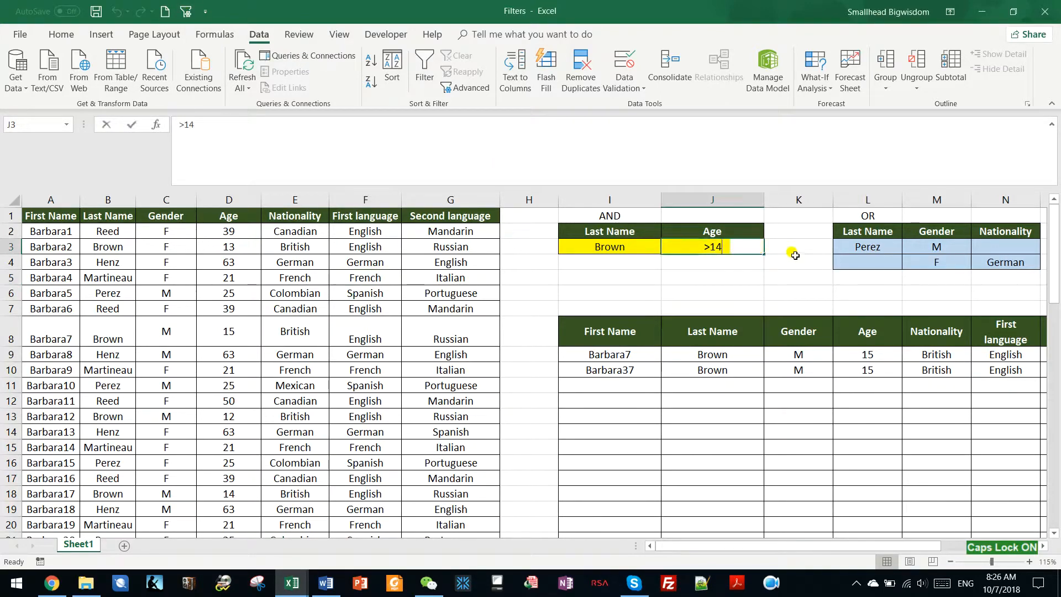
type("13")
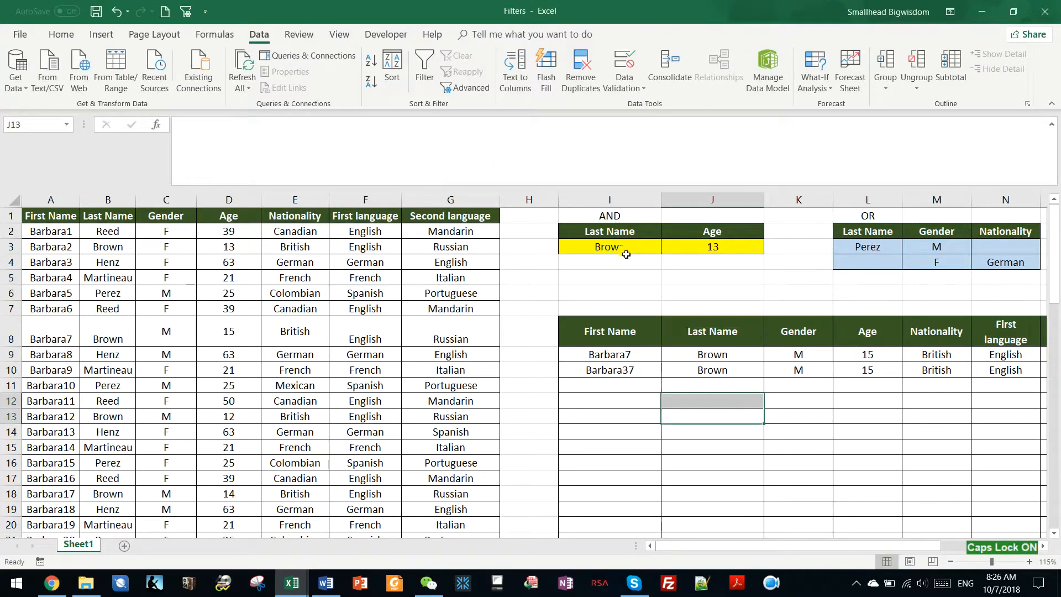
left_click(632, 246)
left_click(714, 247)
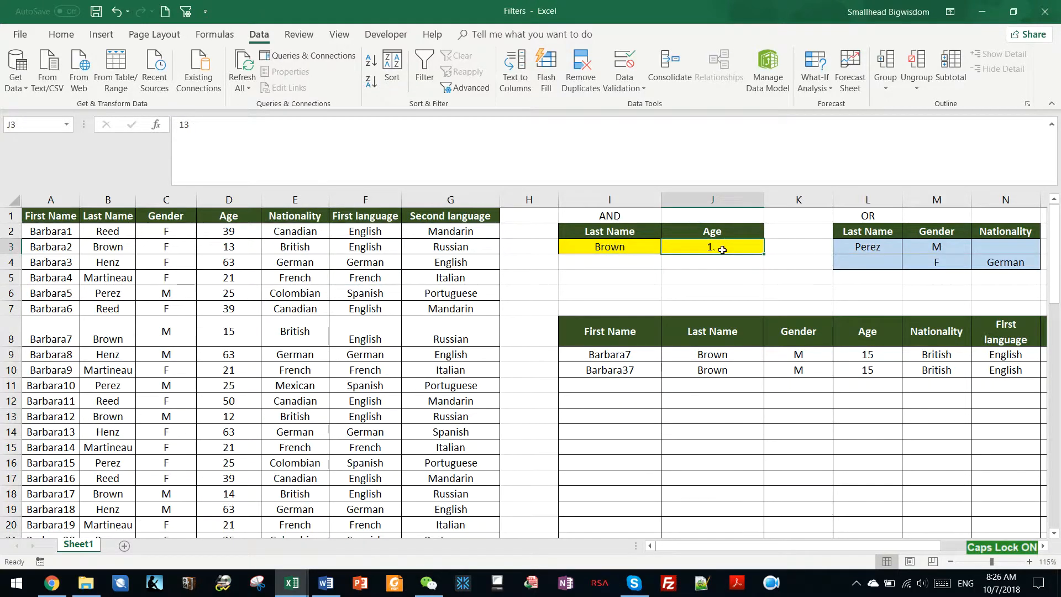
left_click(190, 15)
left_click(650, 392)
left_click(698, 482)
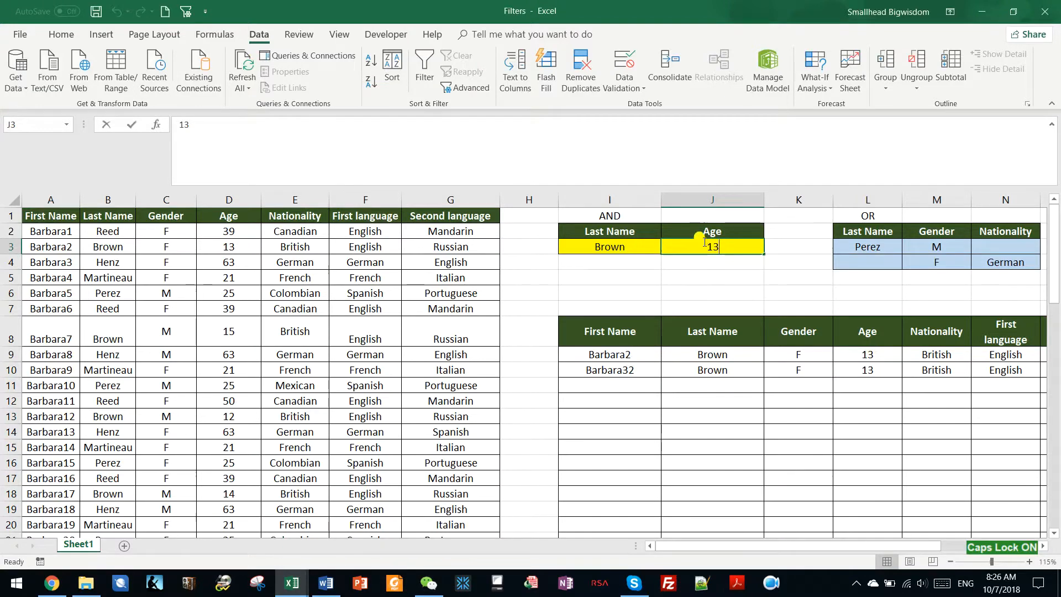
Step: Set the Age criterion in J3 to 15 and rerun the Advanced Filter with criteria I2:J3, copying to I8:O8
type("15")
left_click(737, 428)
key("alt+a")
key("q")
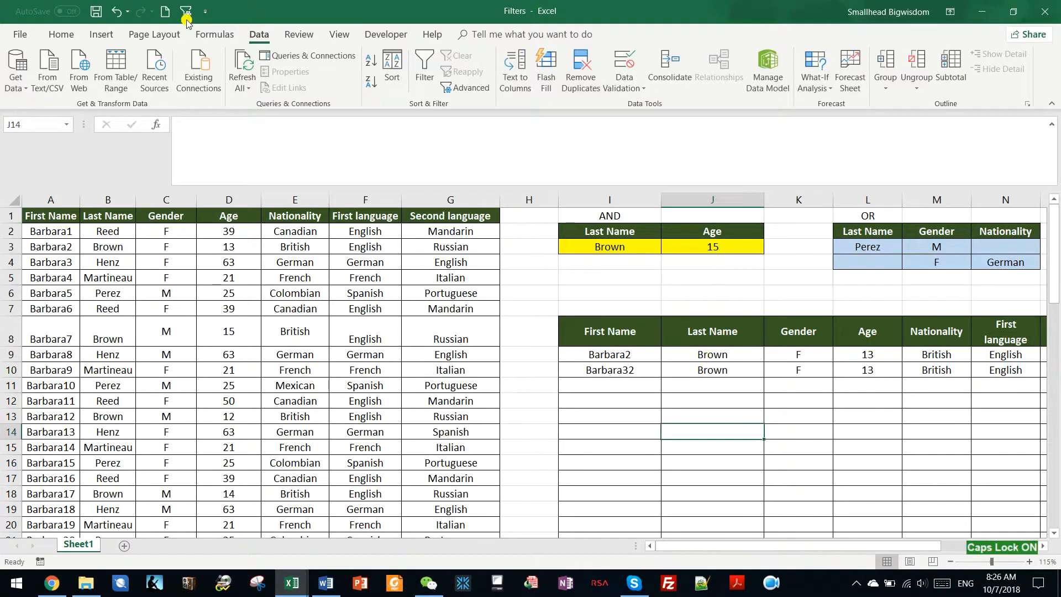
left_click(666, 394)
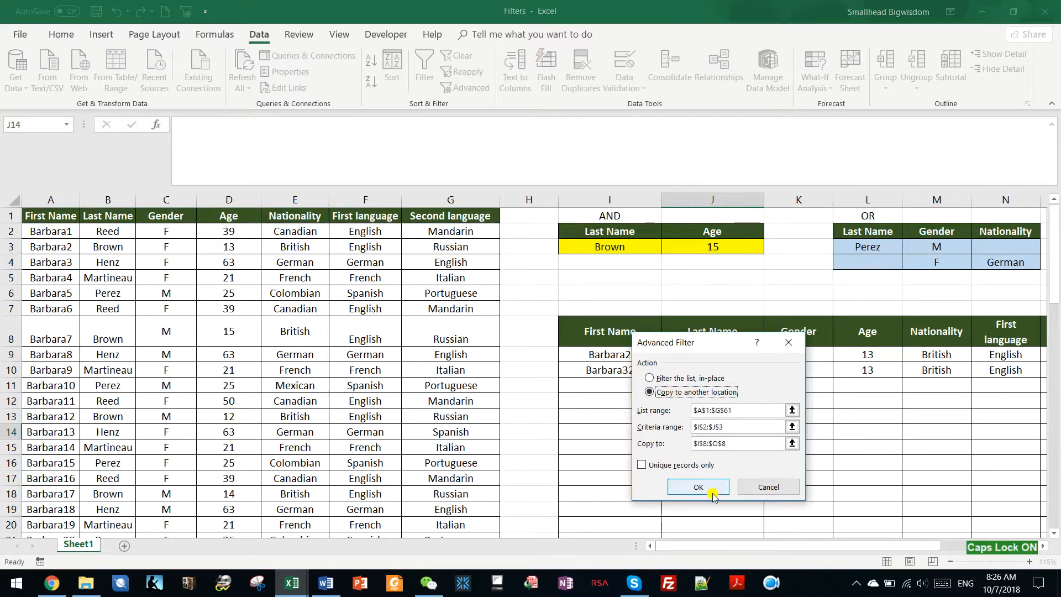
left_click(699, 486)
left_click(729, 402)
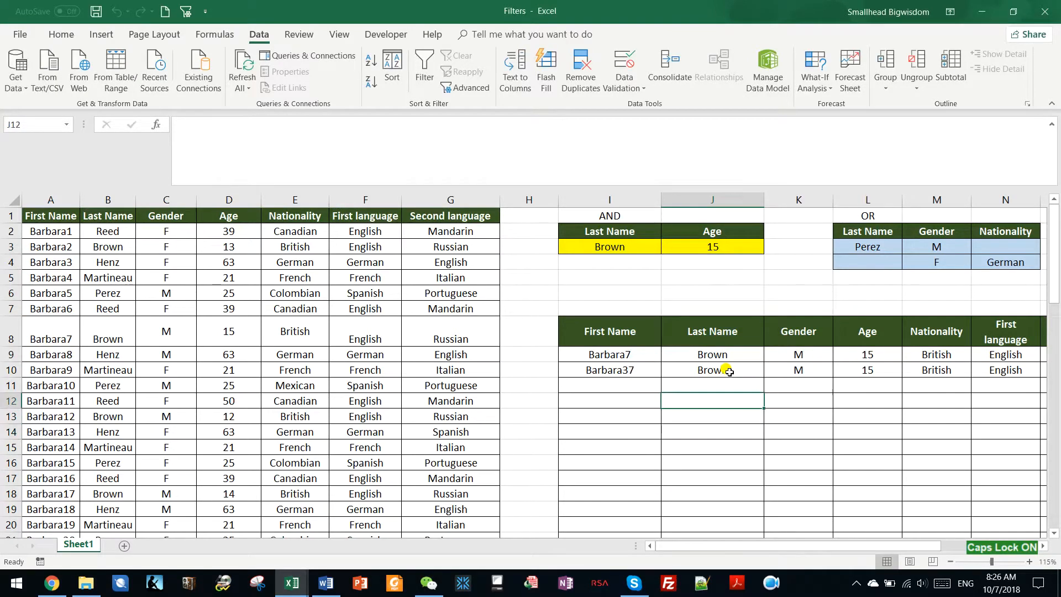
Step: Examine the copied records below I8:O8 against the AND criteria and the source list
left_click(655, 371)
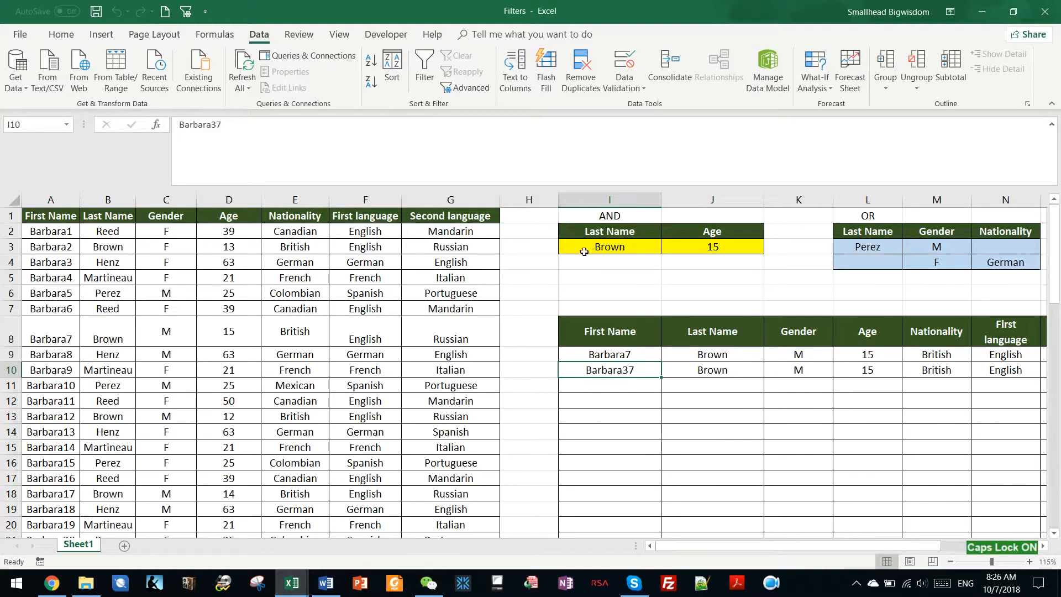
left_click(711, 354)
left_click(710, 370)
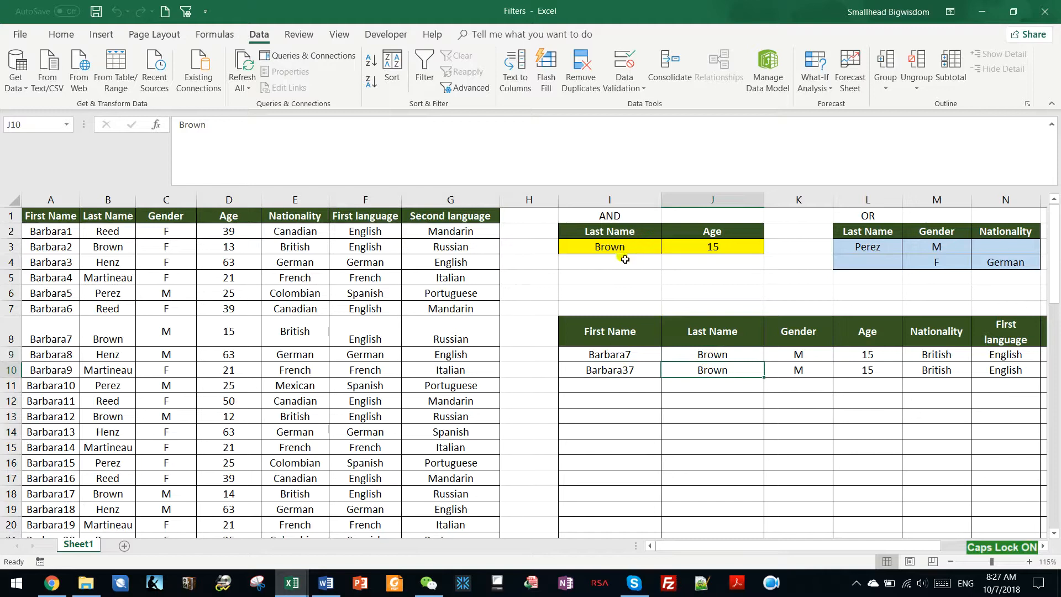
left_click(90, 234)
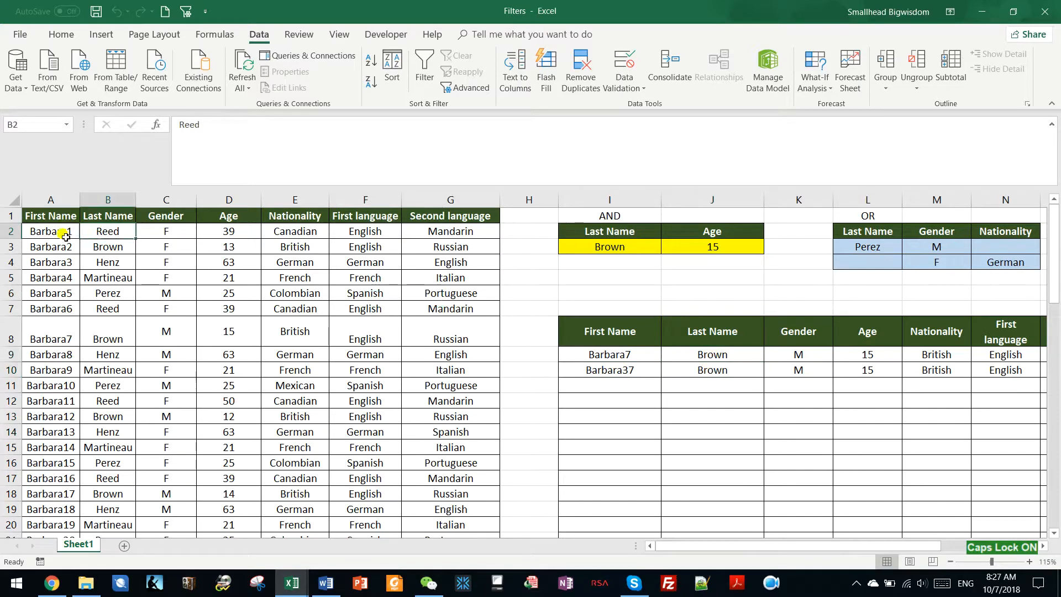
left_click(73, 232)
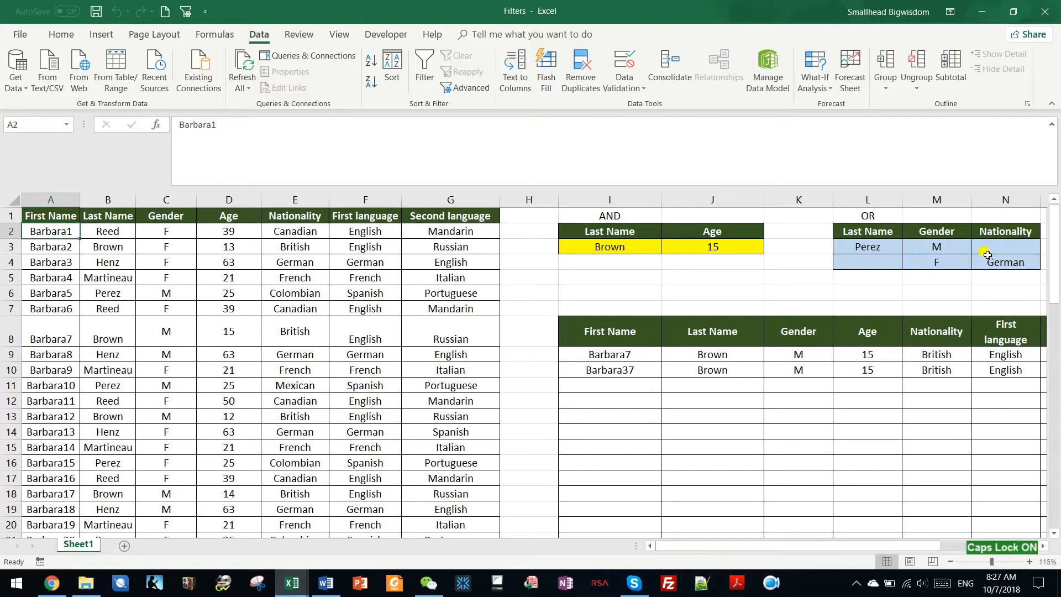
left_click_drag(845, 545, 886, 544)
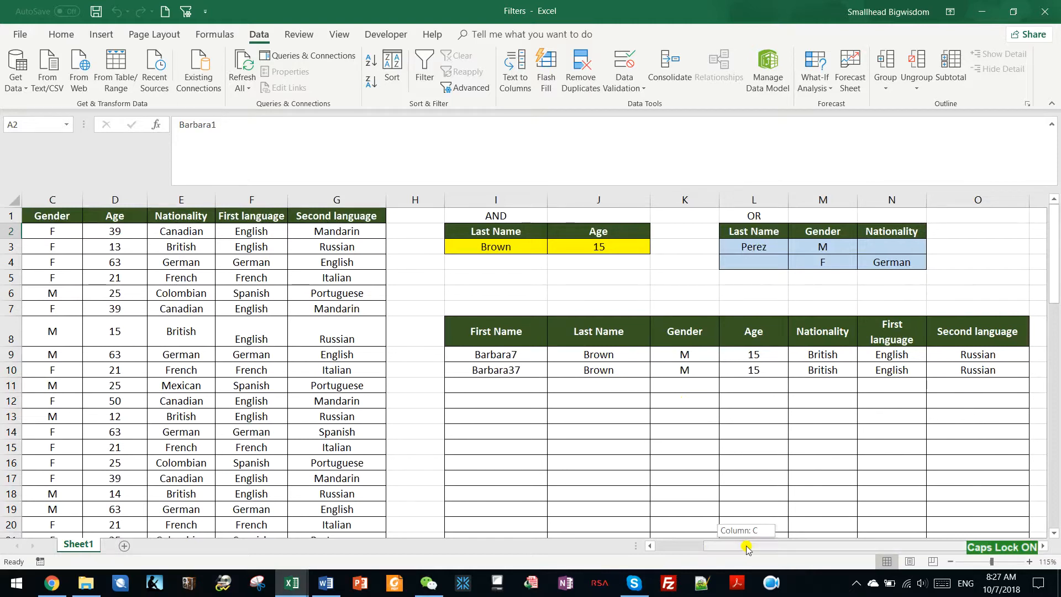
left_click_drag(746, 545, 695, 545)
Step: Copy the filtered results with their headers, I8:O10, into A1 of a new worksheet
left_click(638, 333)
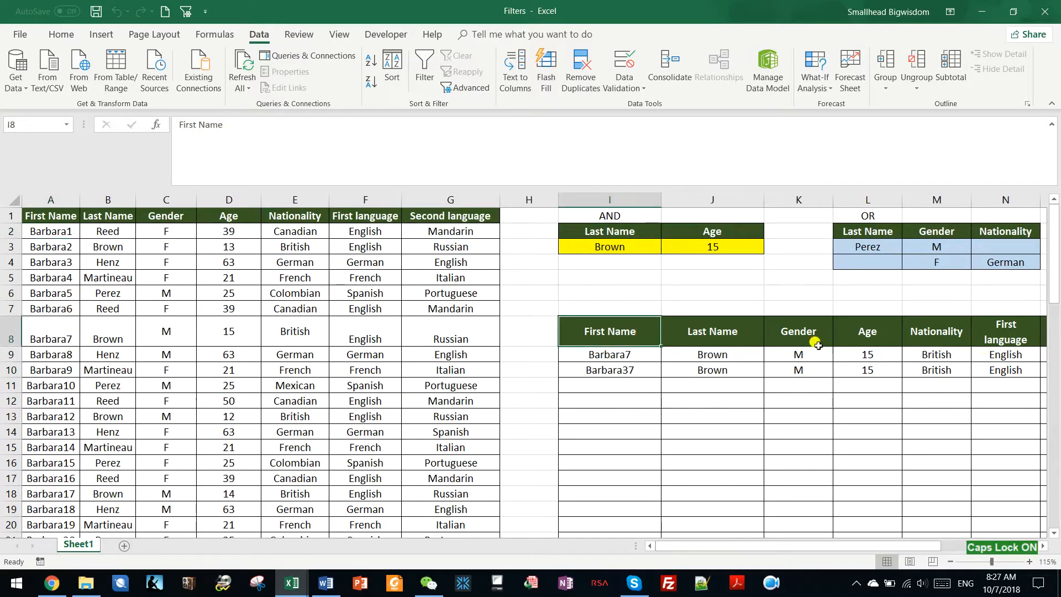
left_click_drag(618, 327, 833, 367)
key("ctrl+c")
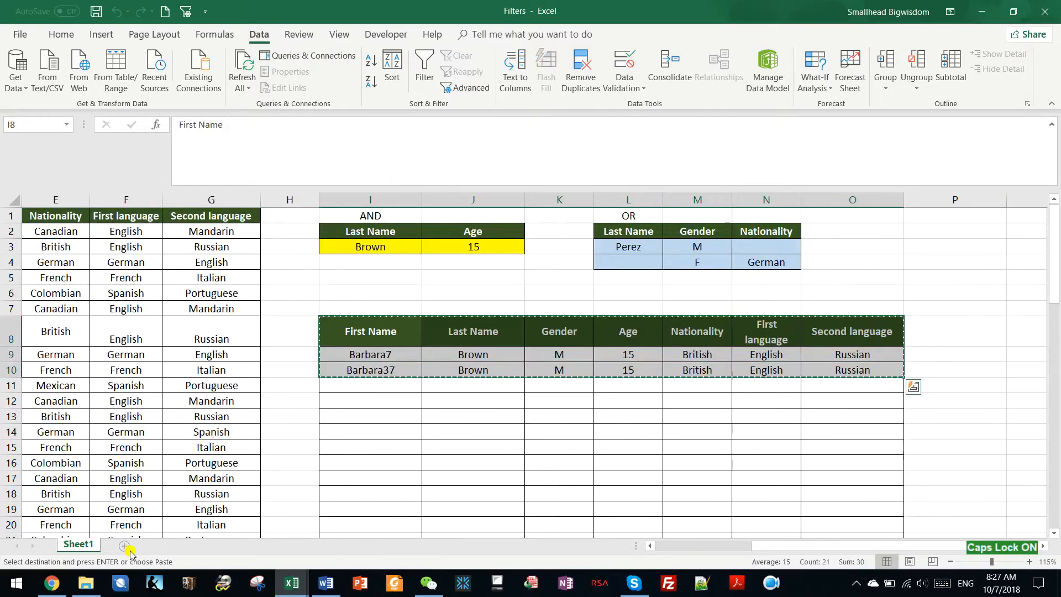
left_click(125, 546)
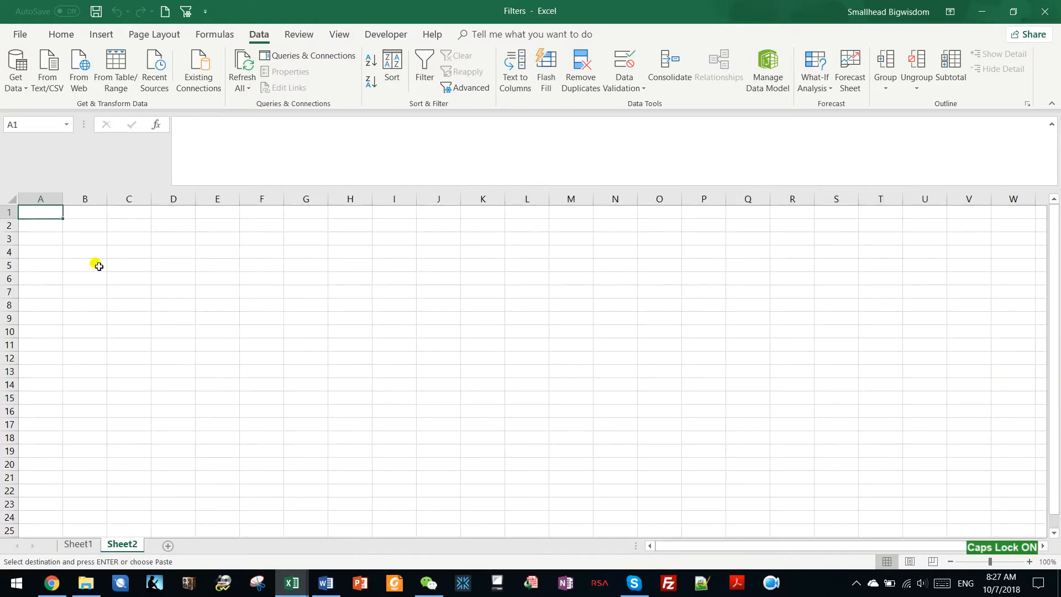
key("ctrl+v")
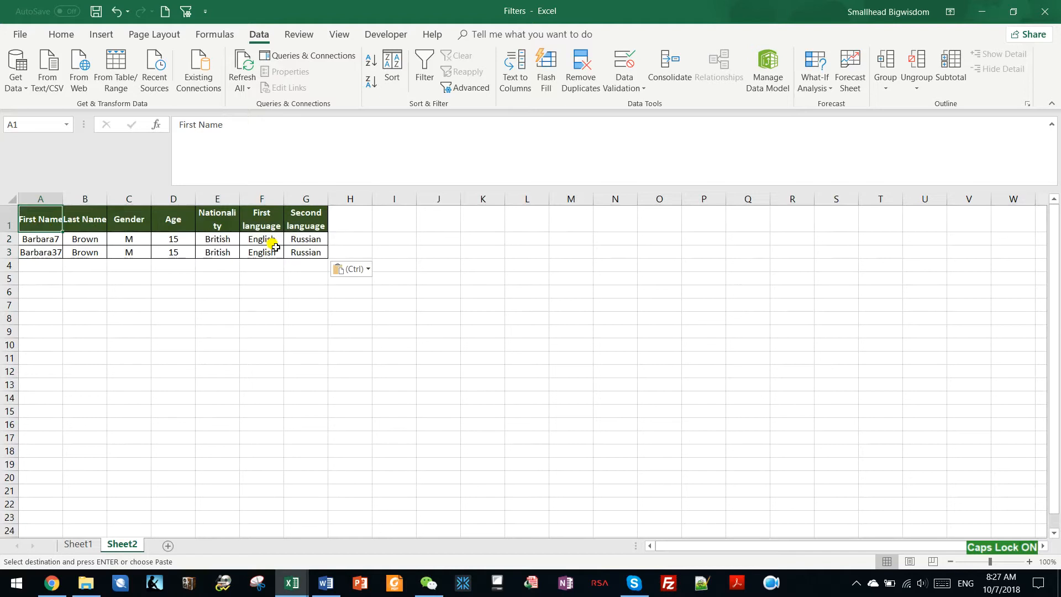
Step: Return to Sheet1, select A2 in the source list and clear the copy outline around the results
left_click(77, 544)
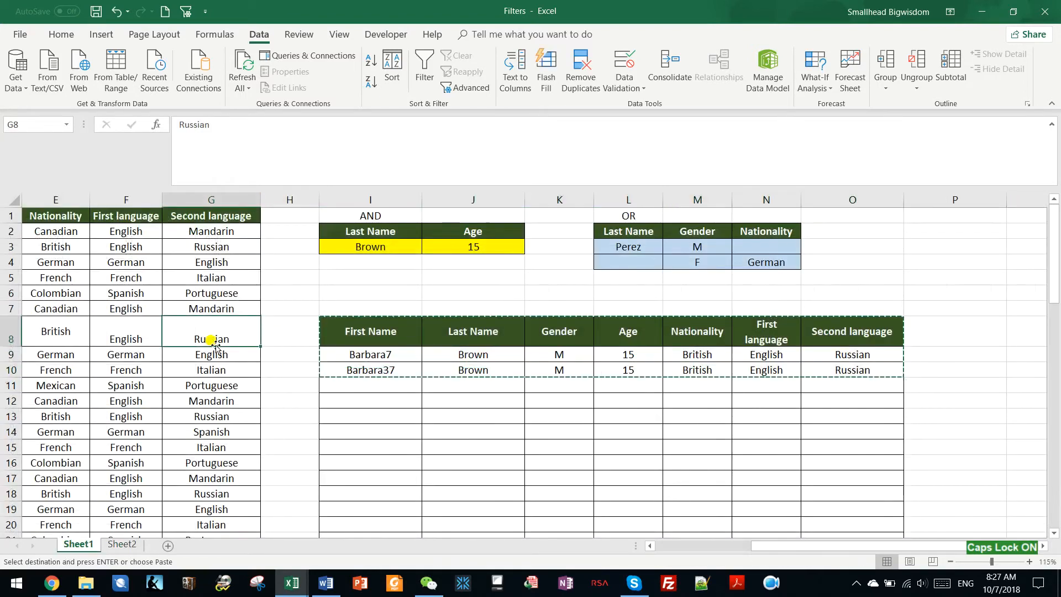
left_click_drag(847, 547, 707, 547)
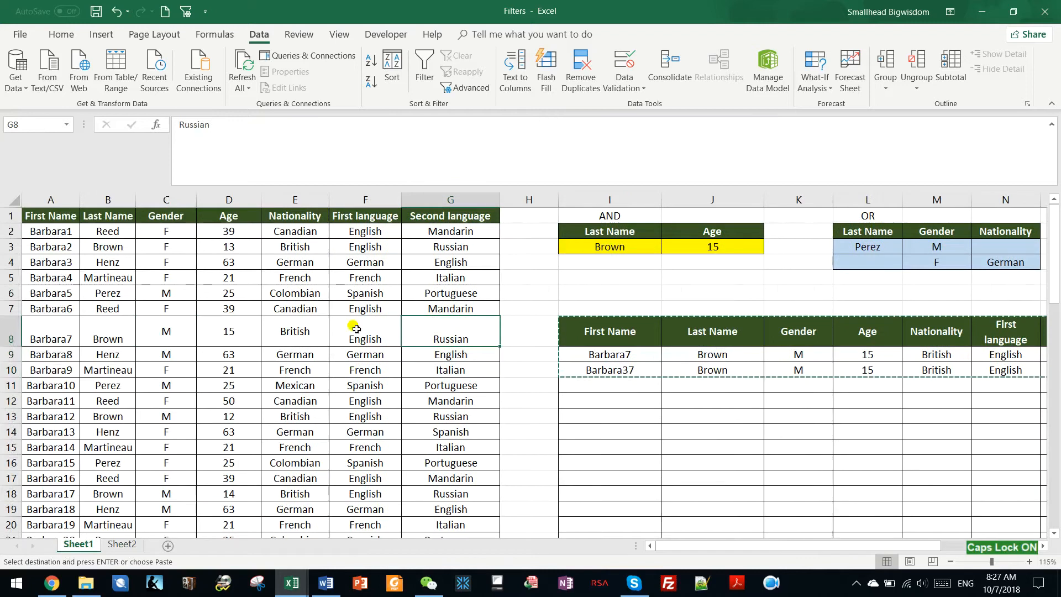
left_click(151, 232)
left_click(56, 227)
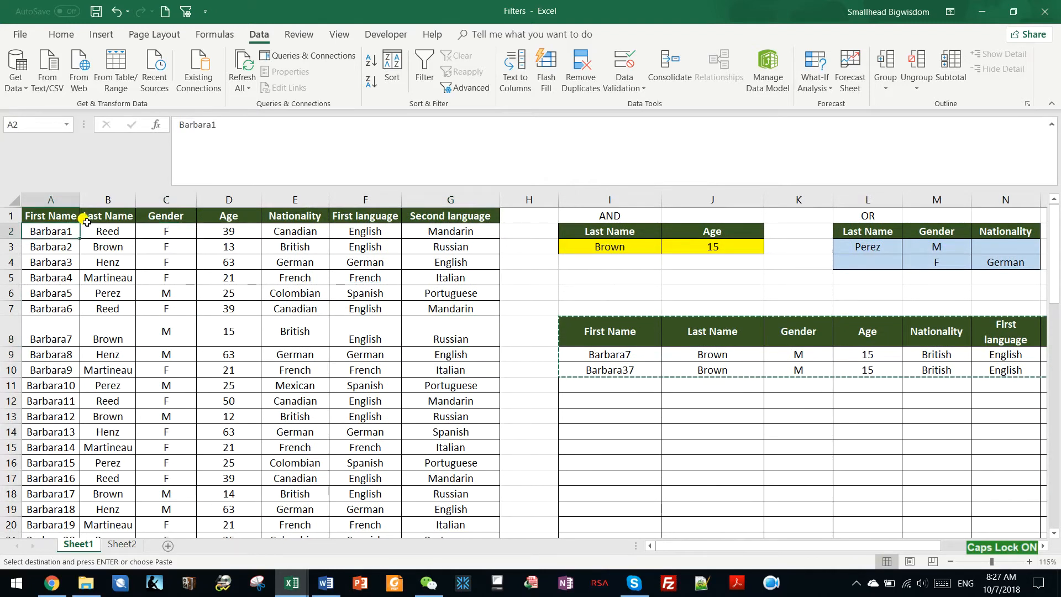
key("Escape")
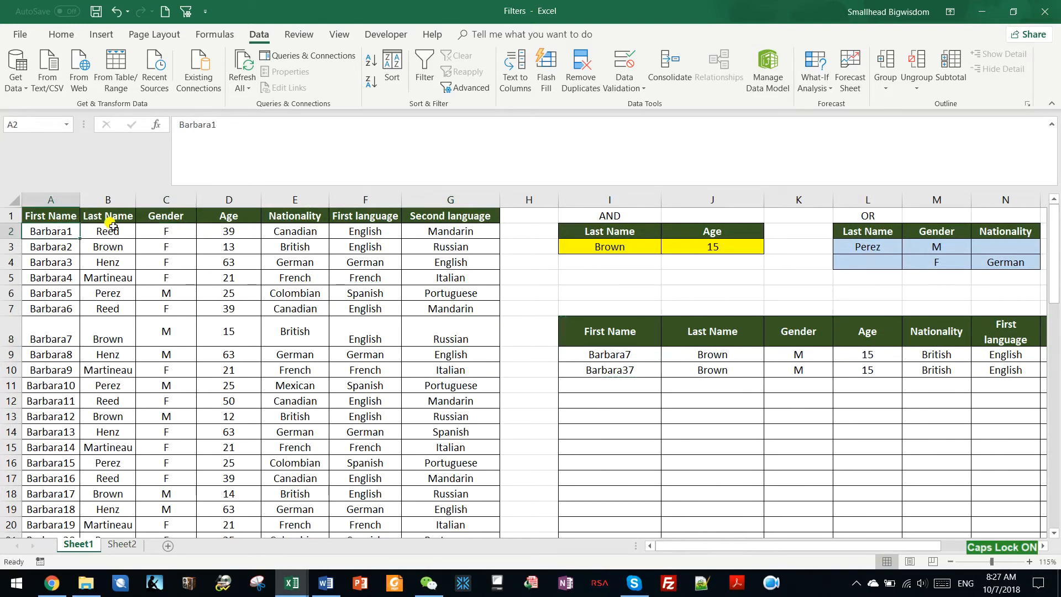